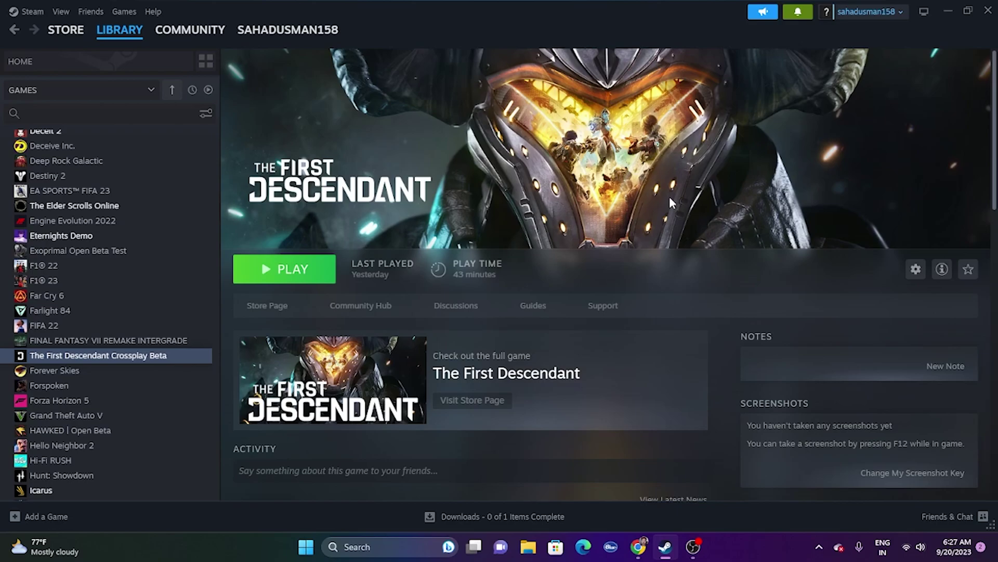
Bring up the computer's power options and find the Restart command.
click(311, 548)
click(654, 503)
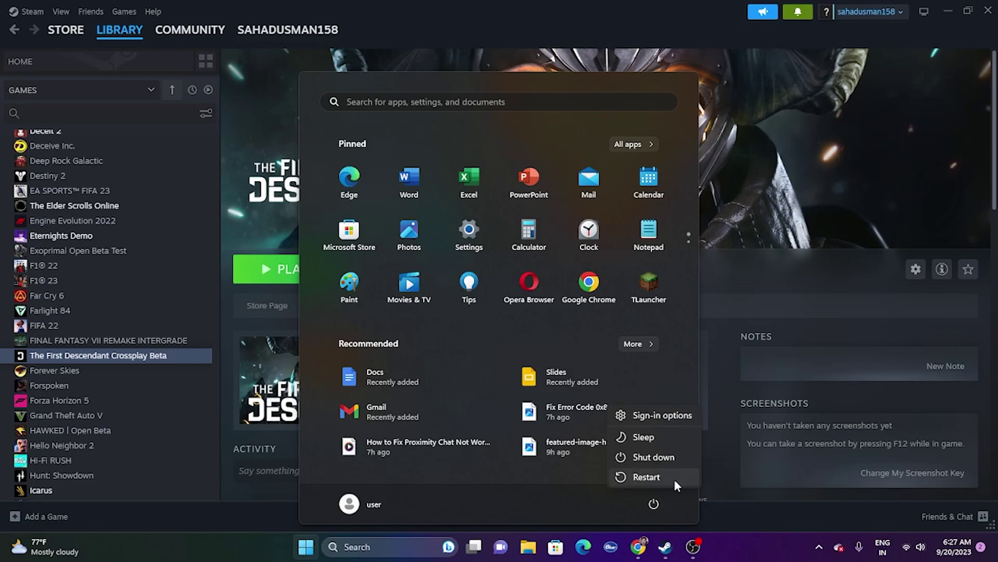
click(645, 481)
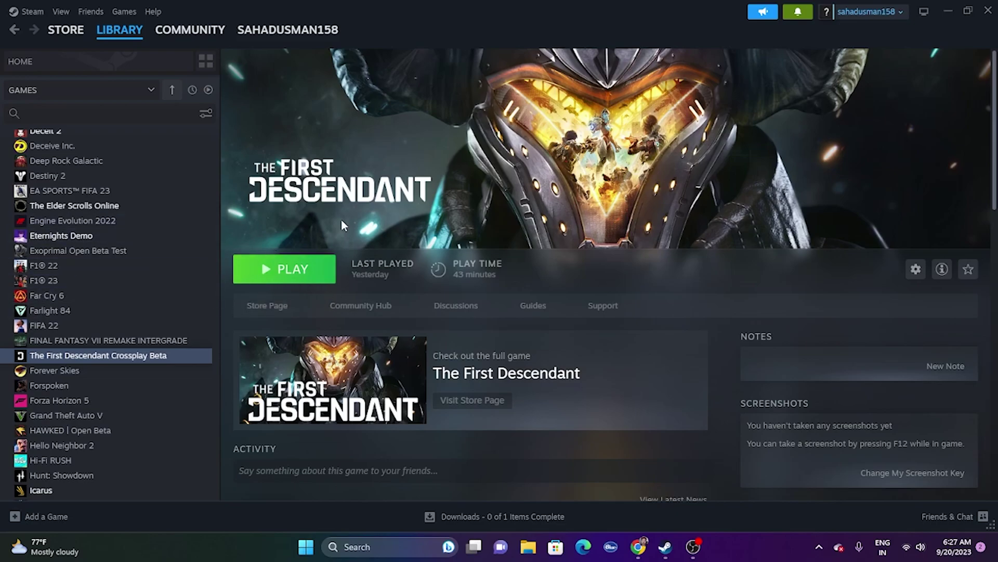
Browse to the local installation folder of The First Descendant Crossplay Beta from its installed files settings, and close the game's properties.
right_click(104, 364)
click(136, 452)
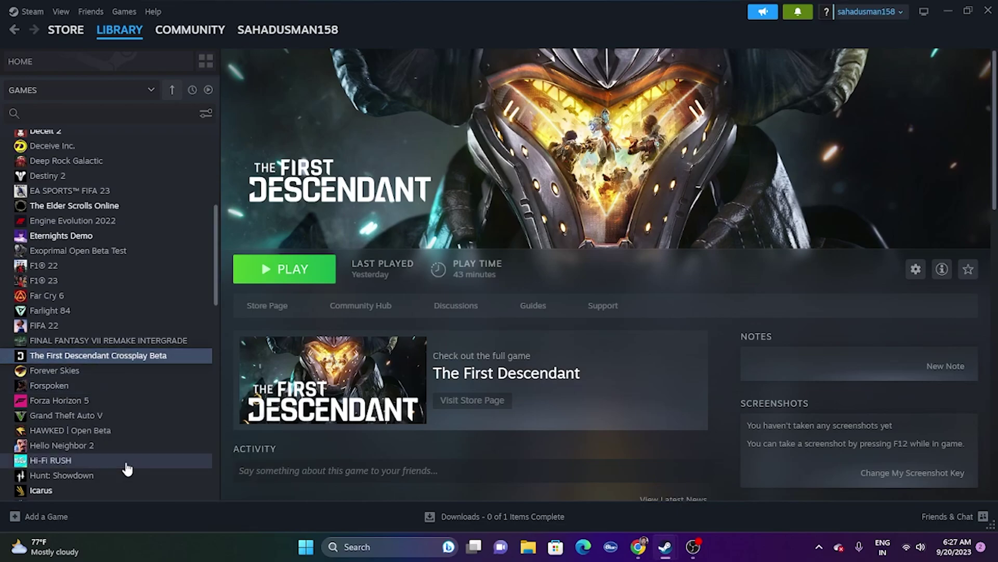
click(283, 215)
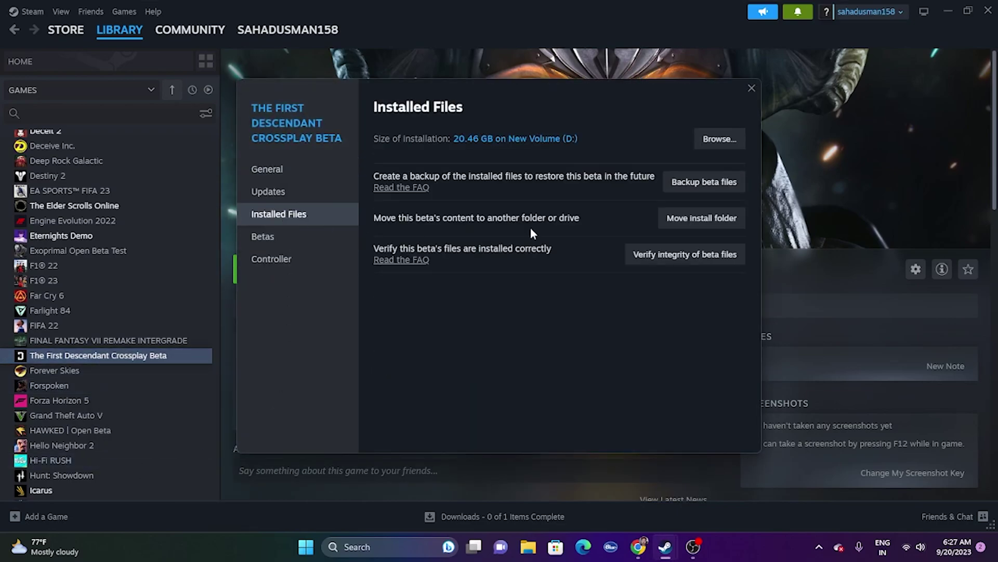
click(709, 148)
click(947, 15)
click(751, 88)
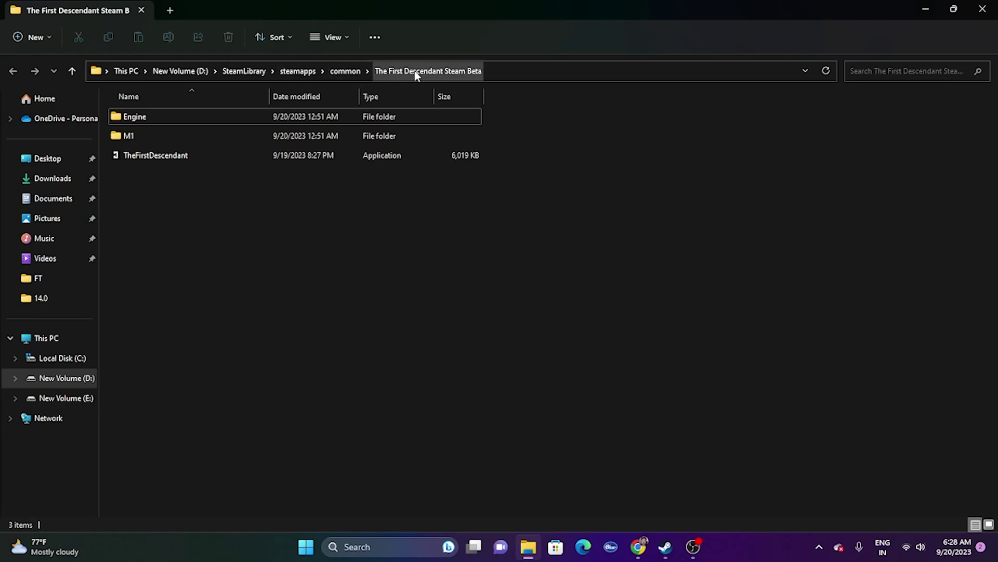
Set the TheFirstDescendant application to run as an administrator in its compatibility properties and save the change.
click(204, 157)
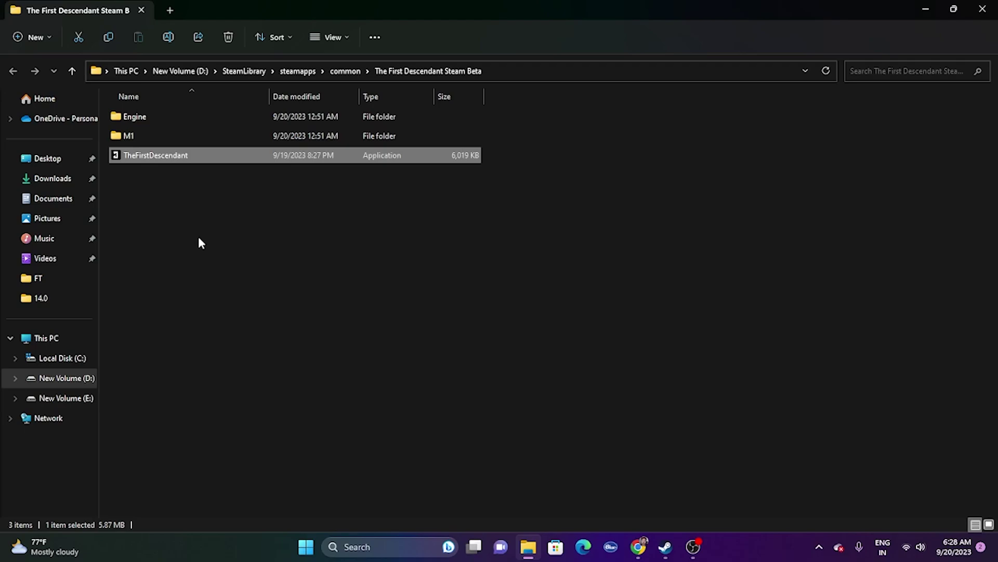
right_click(171, 161)
click(201, 348)
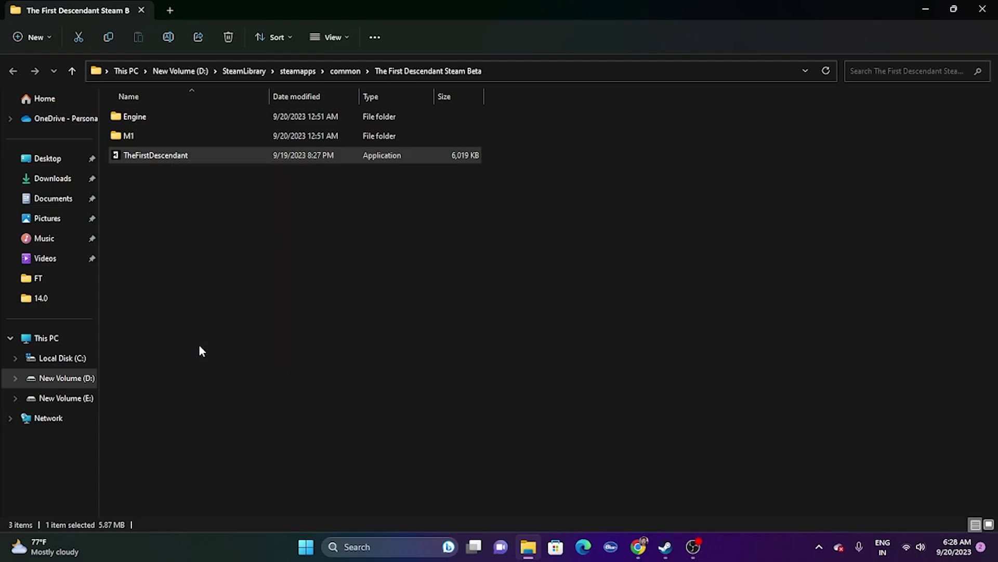
click(225, 336)
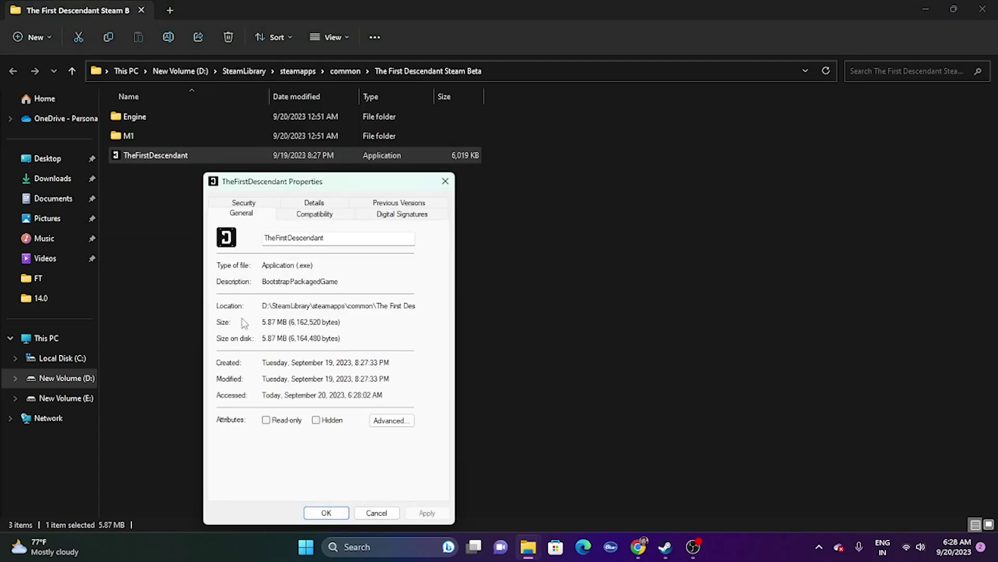
click(307, 219)
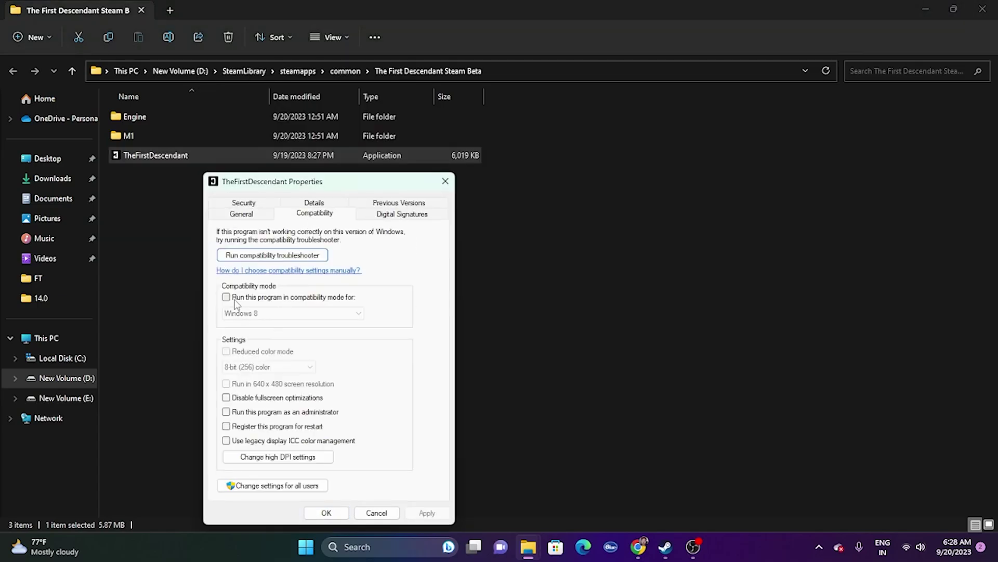
click(227, 426)
click(227, 427)
click(226, 412)
click(427, 513)
click(338, 514)
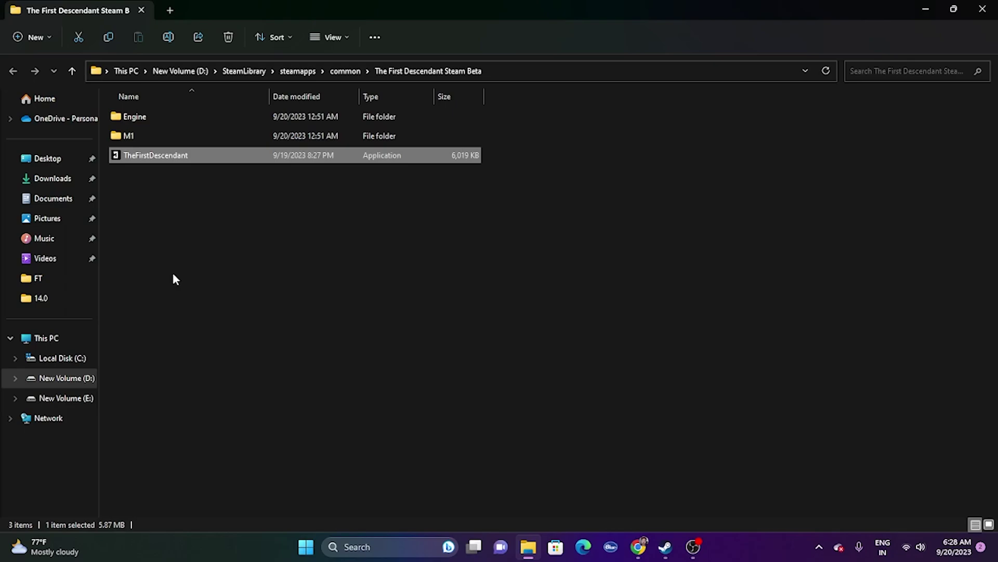
Reopen the TheFirstDescendant application's compatibility properties, enable compatibility mode for Windows 7, and apply it.
right_click(189, 163)
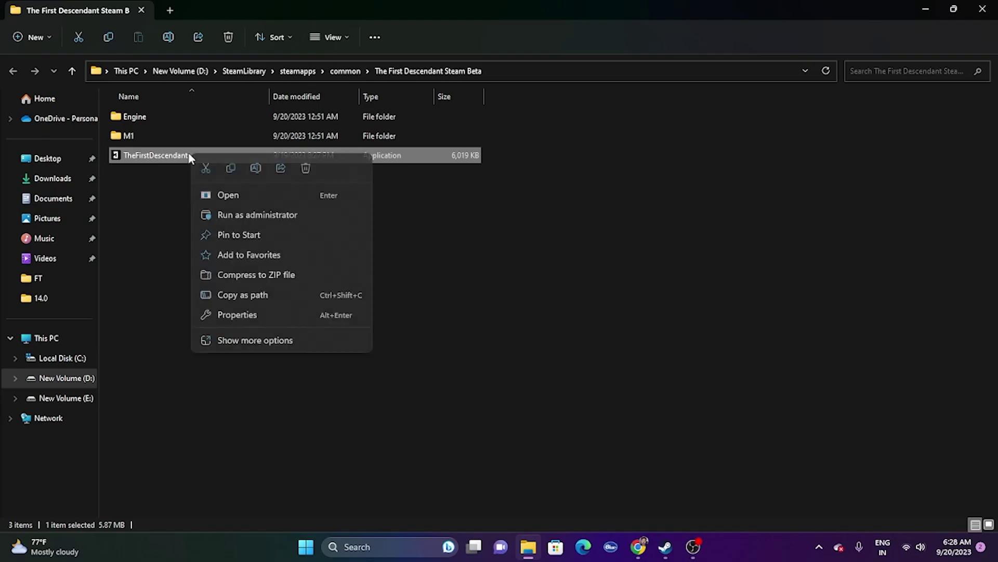
click(239, 345)
click(264, 336)
click(347, 221)
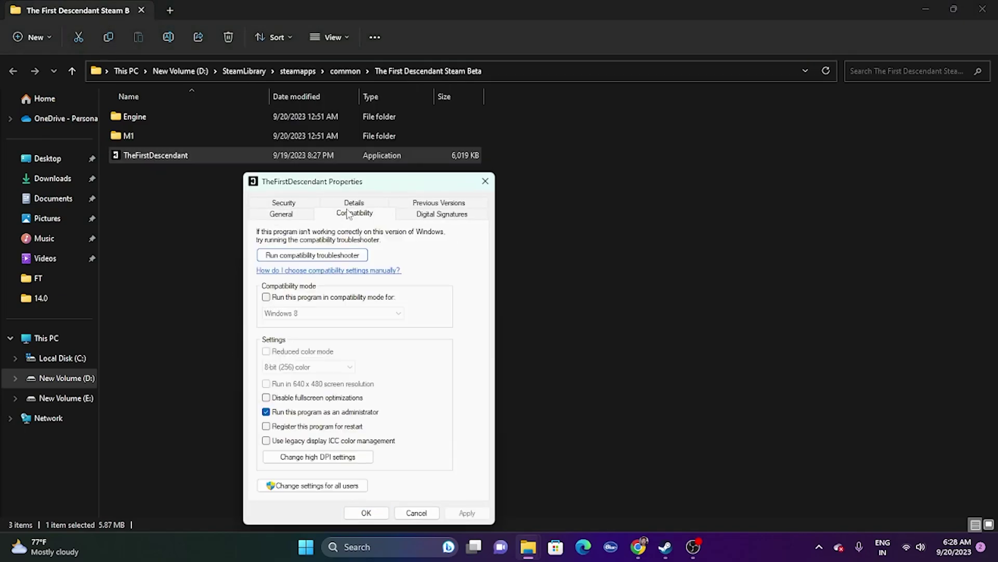
click(266, 298)
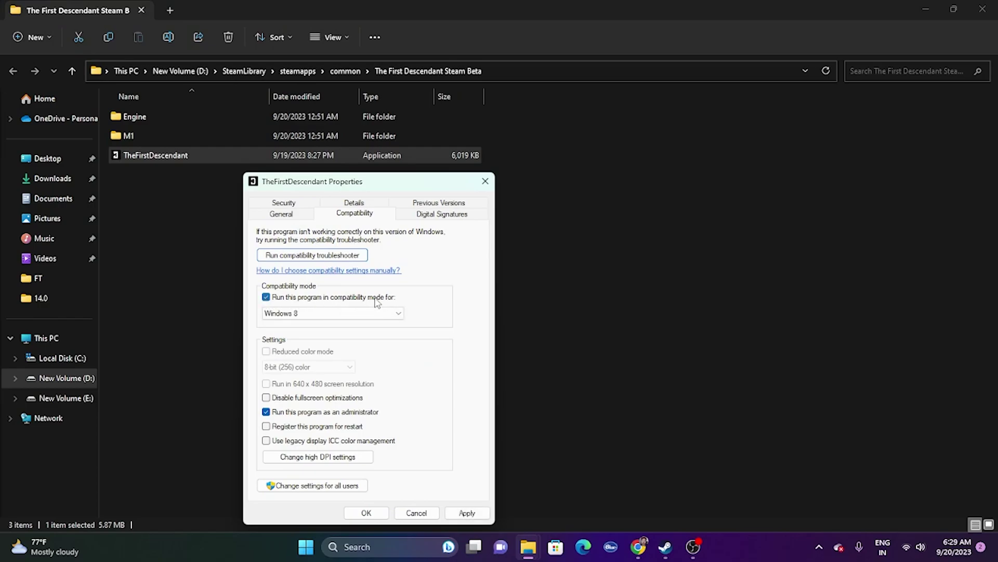
click(314, 313)
click(297, 352)
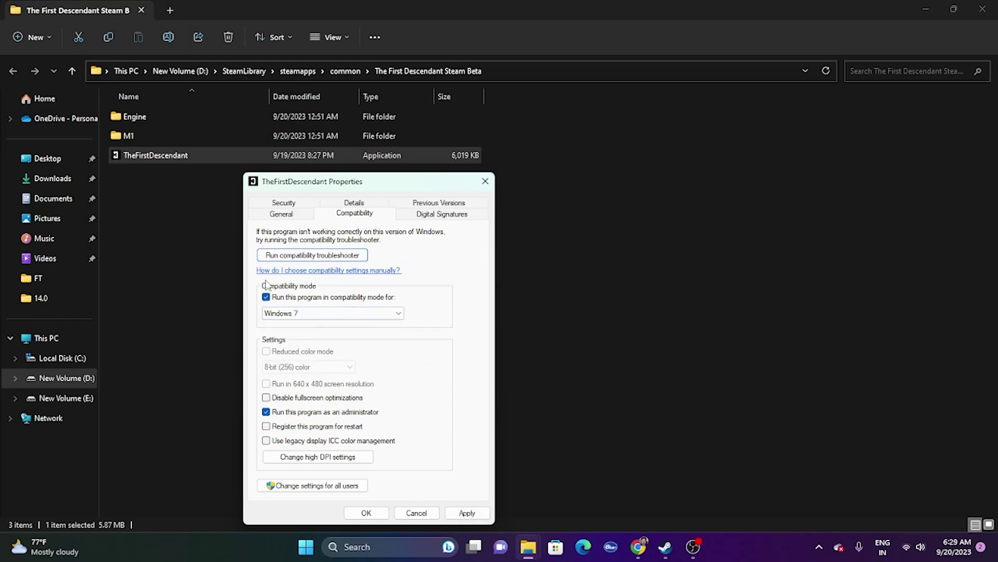
click(467, 513)
Choose the Windows version for compatibility mode again, apply the choice, and close the application's properties.
click(315, 313)
click(301, 358)
click(468, 513)
click(364, 512)
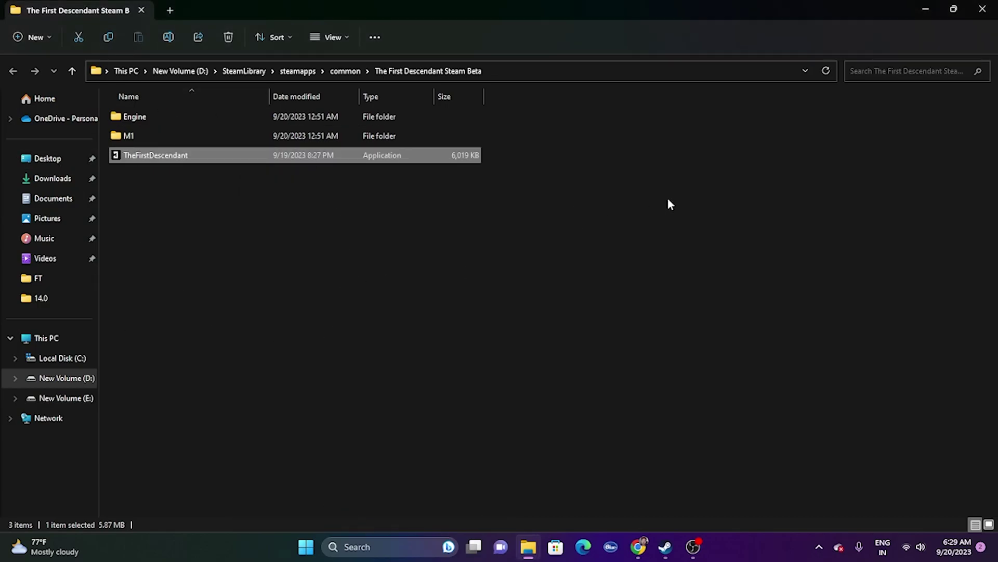
Close the game folder and open the Date & time page in Windows Settings to check the automatic time and time zone options.
click(982, 8)
click(666, 546)
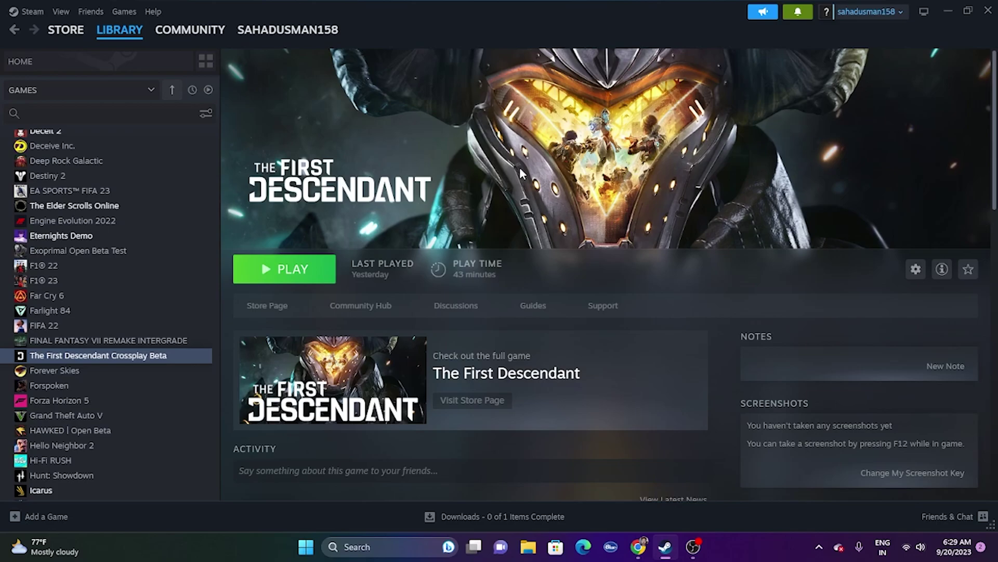
click(948, 15)
click(412, 553)
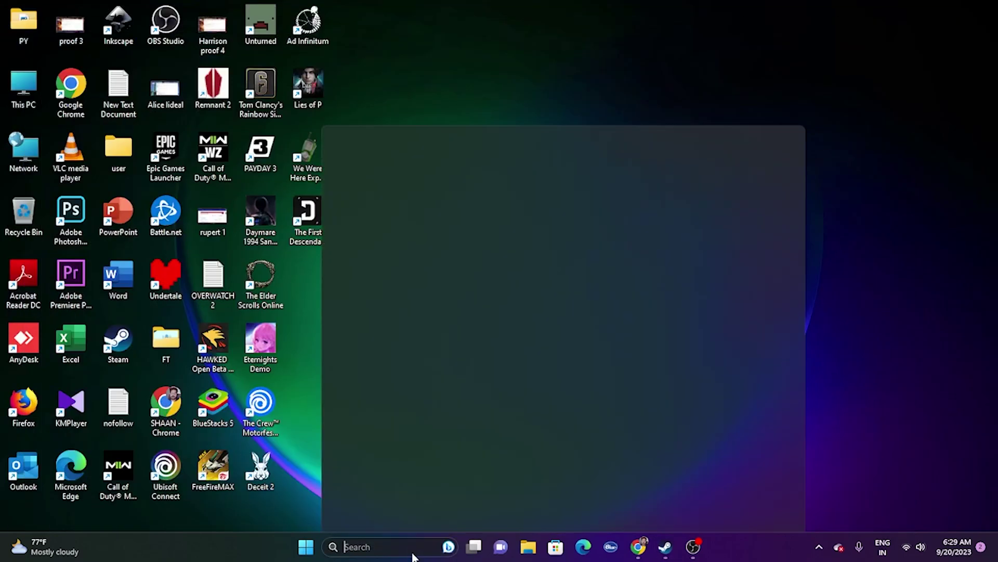
click(387, 301)
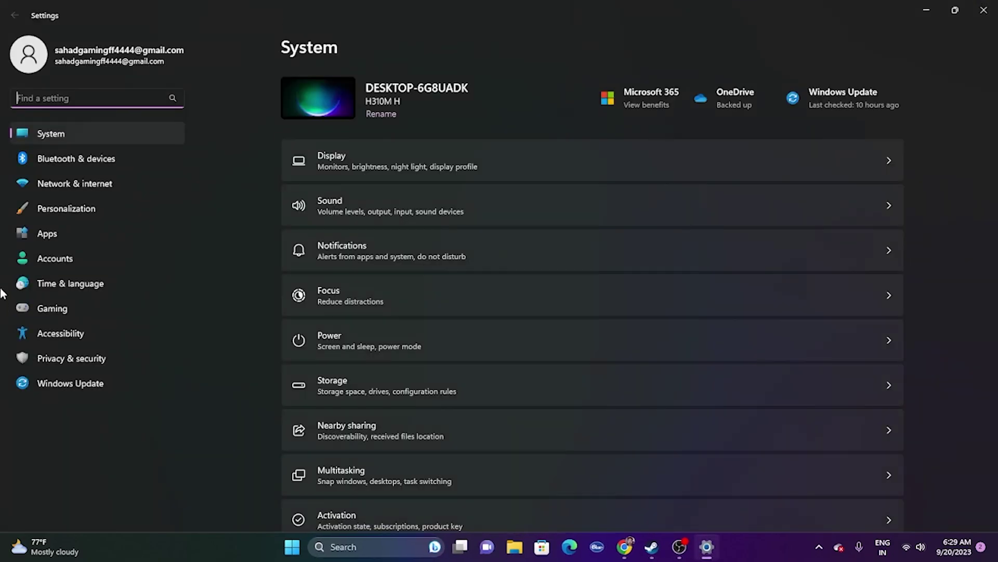
click(79, 289)
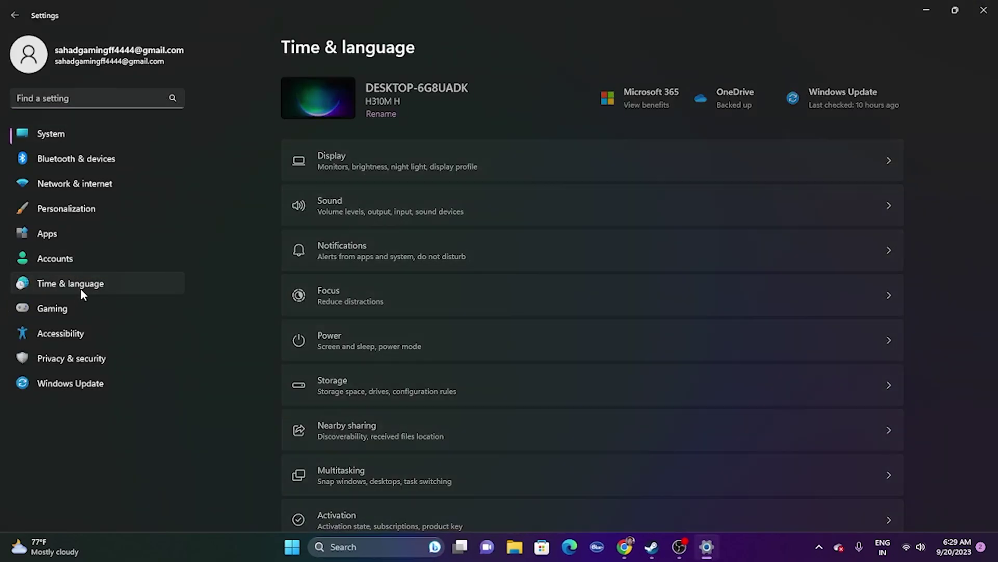
click(315, 147)
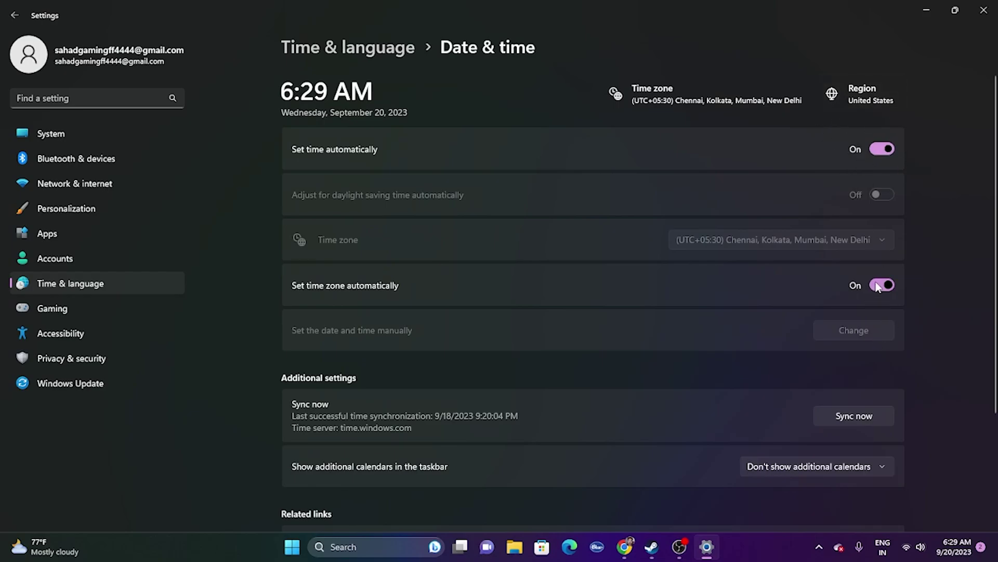
Check the country or region choices on the Language & region page, leave the selection as is, and close Settings.
click(15, 15)
click(388, 193)
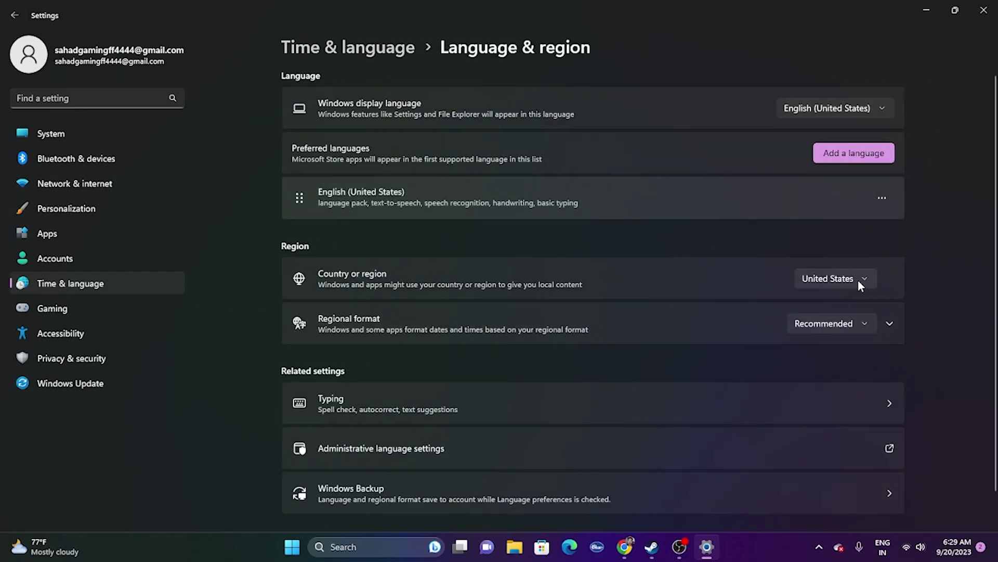
click(862, 279)
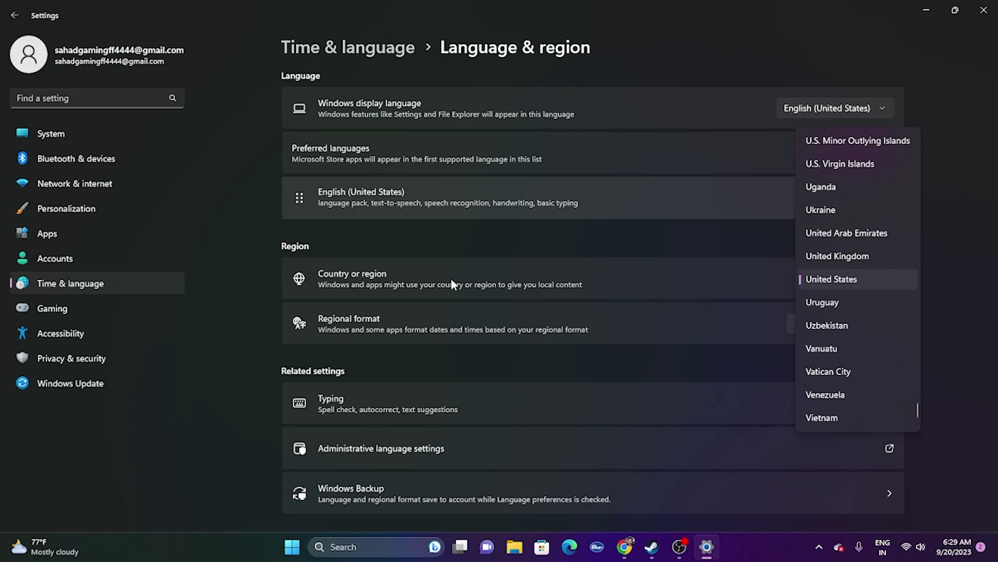
click(949, 300)
click(985, 11)
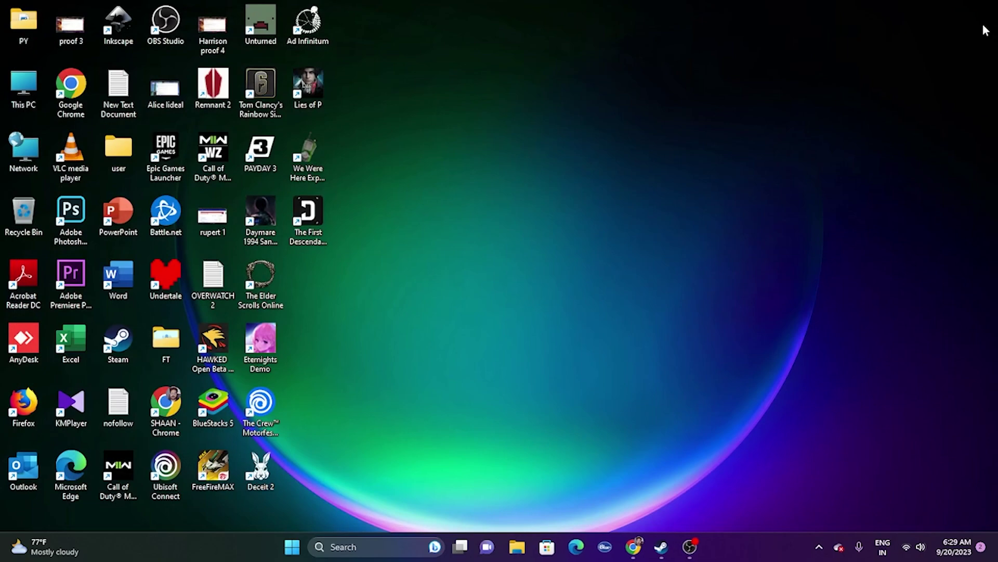
Look in the My Games folder under Documents for the game's save folder, and close File Explorer.
click(666, 547)
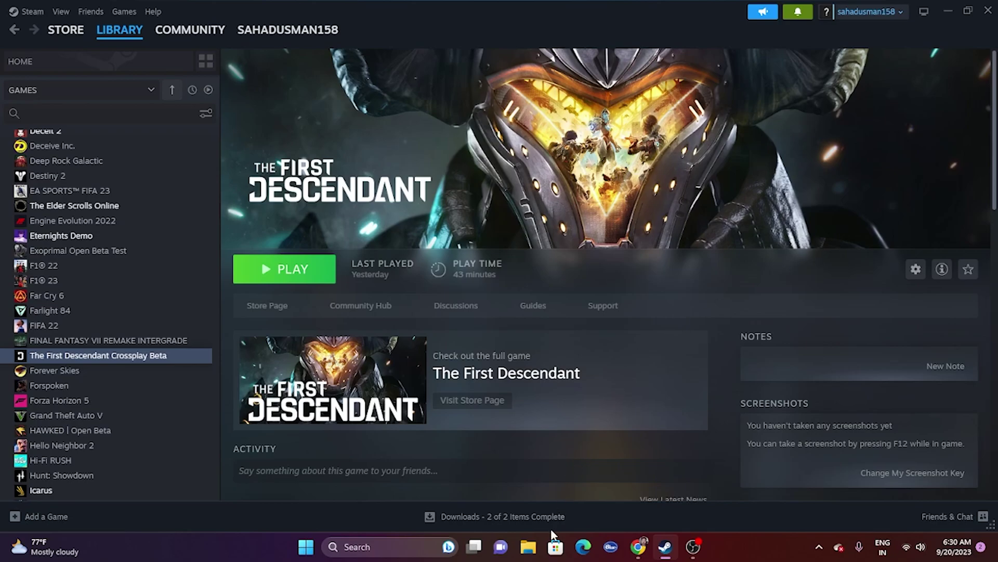
click(528, 546)
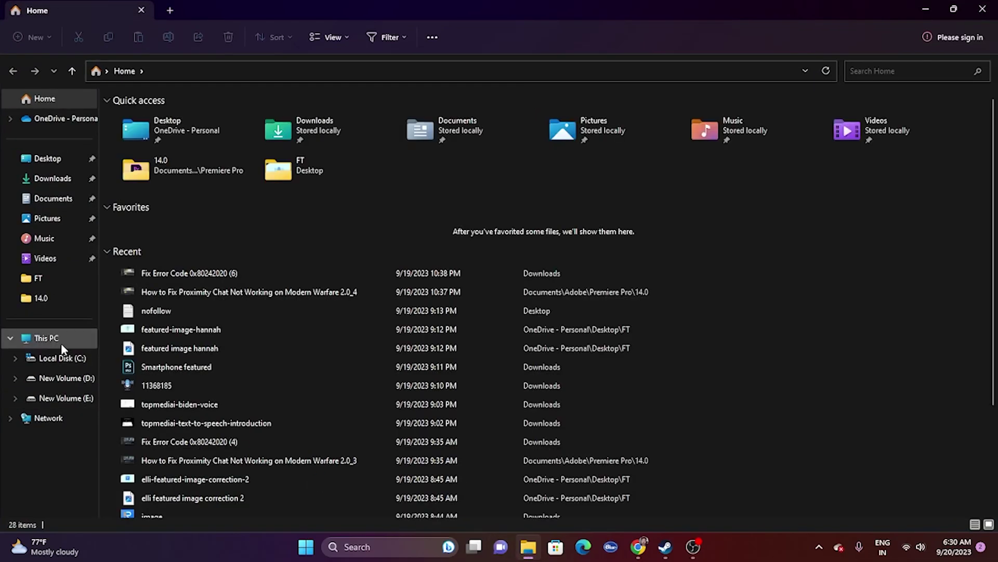
click(68, 342)
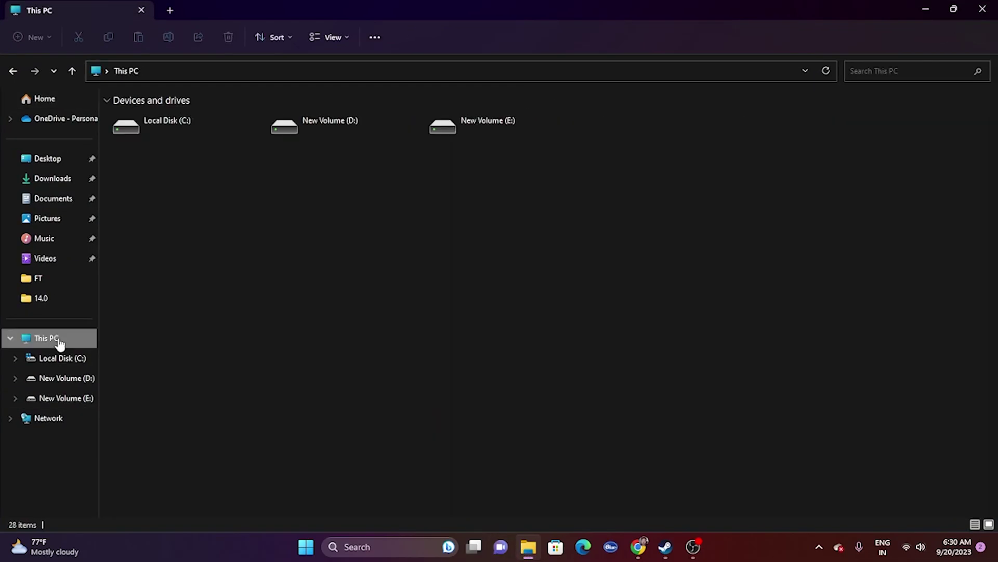
click(62, 198)
double_click(130, 175)
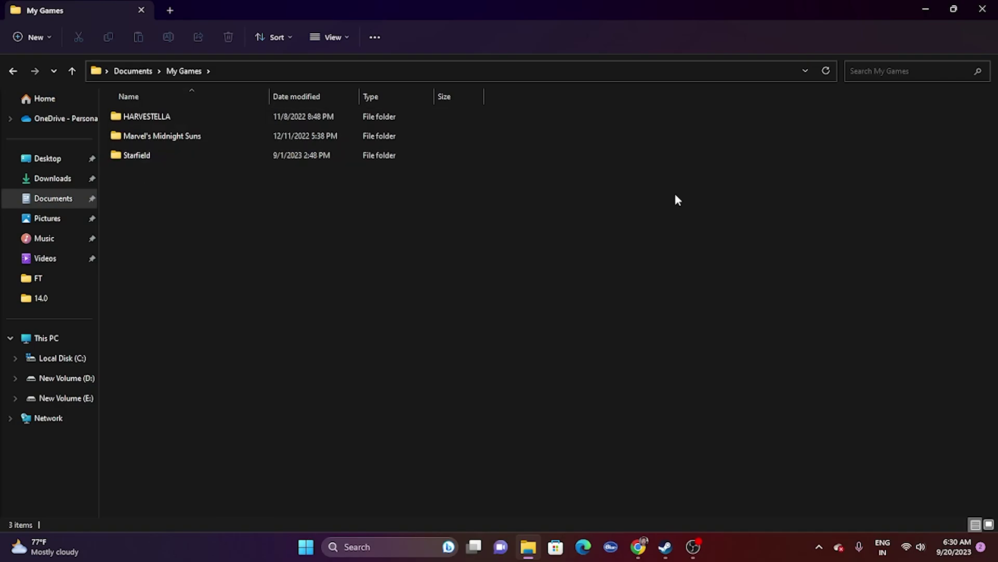
click(980, 16)
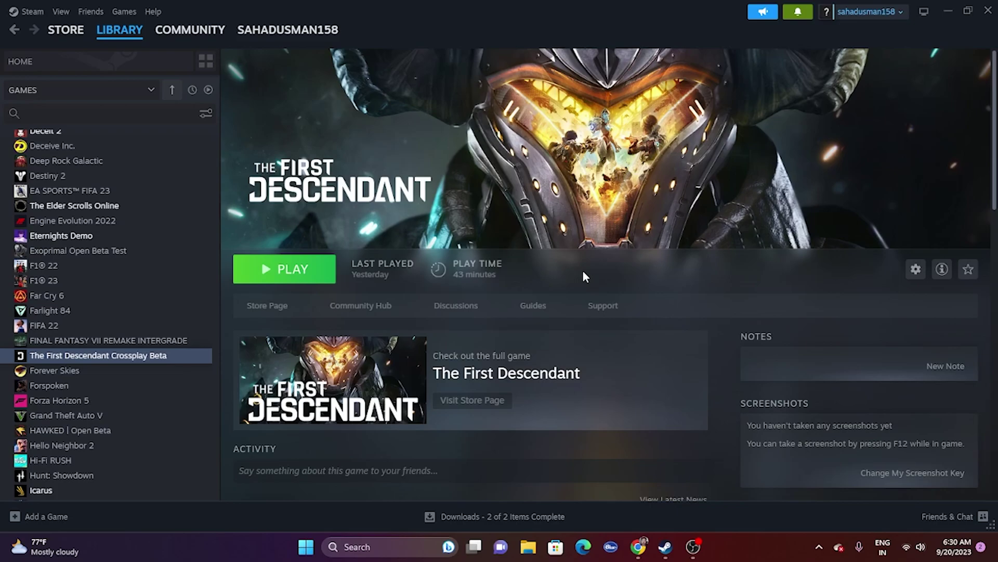
Open the apps allowed through Windows Defender Firewall in Control Panel and check The First Descendant Crossplay Beta's private and public access.
click(943, 7)
click(379, 540)
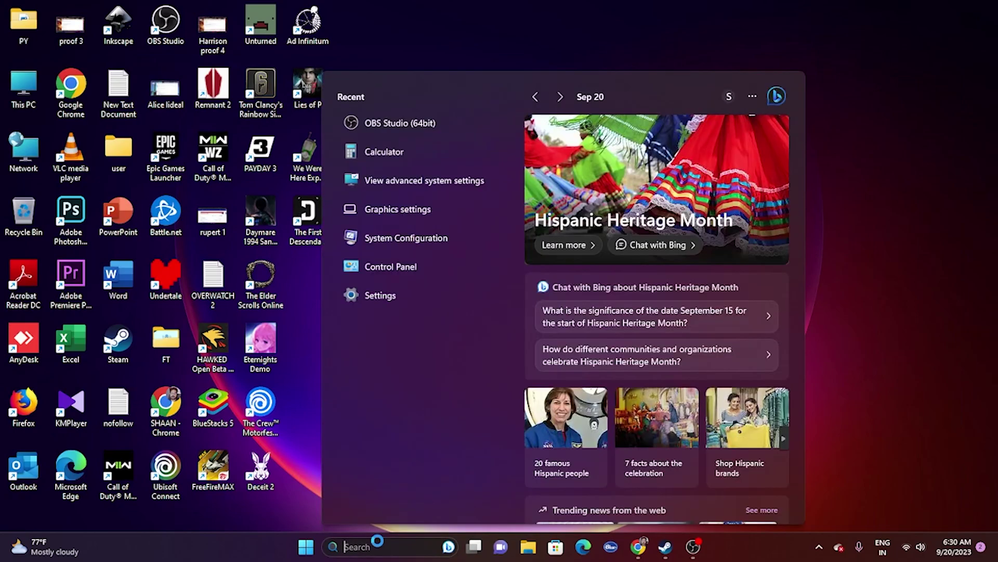
click(411, 267)
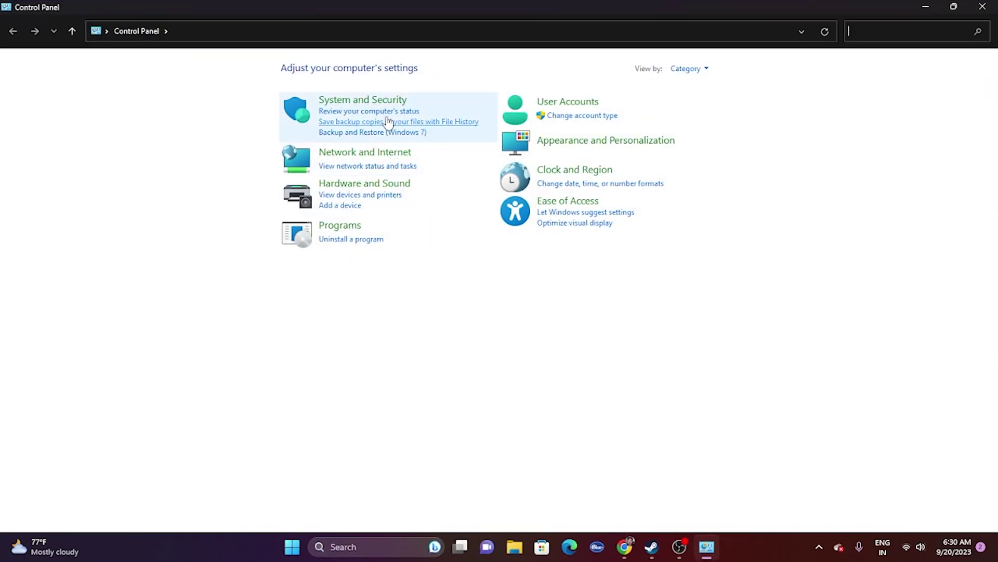
click(379, 104)
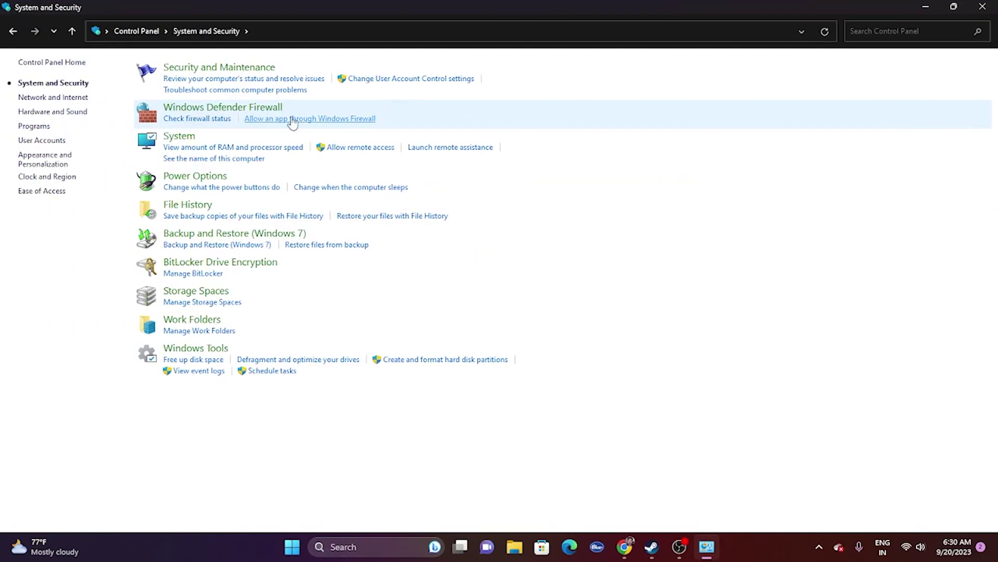
click(218, 108)
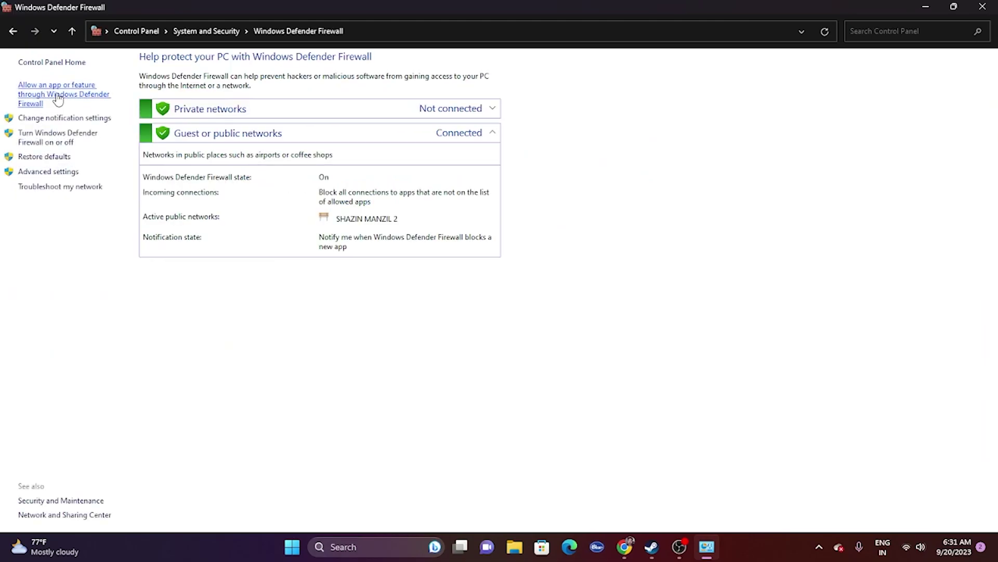
click(55, 98)
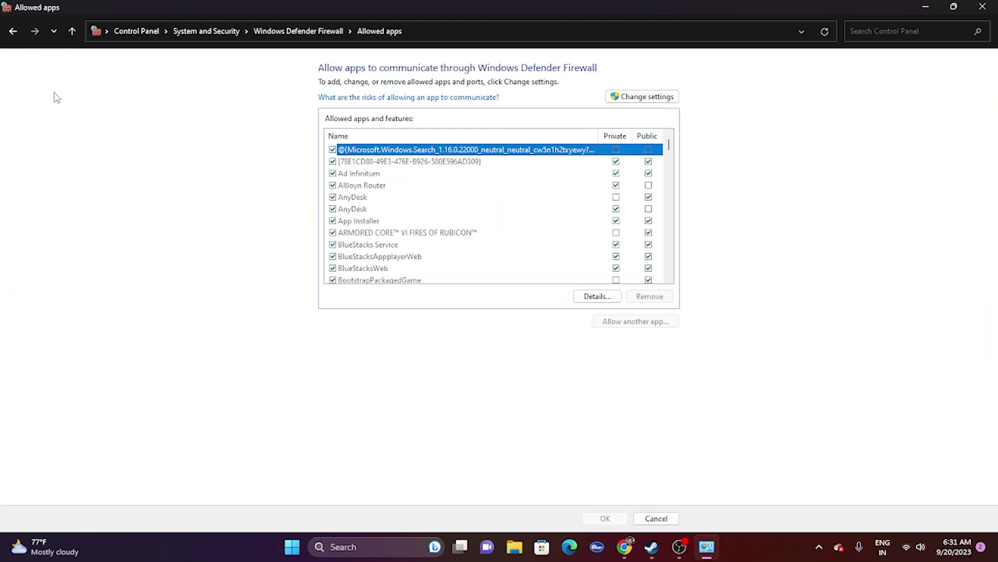
scroll(427, 214, down, 8)
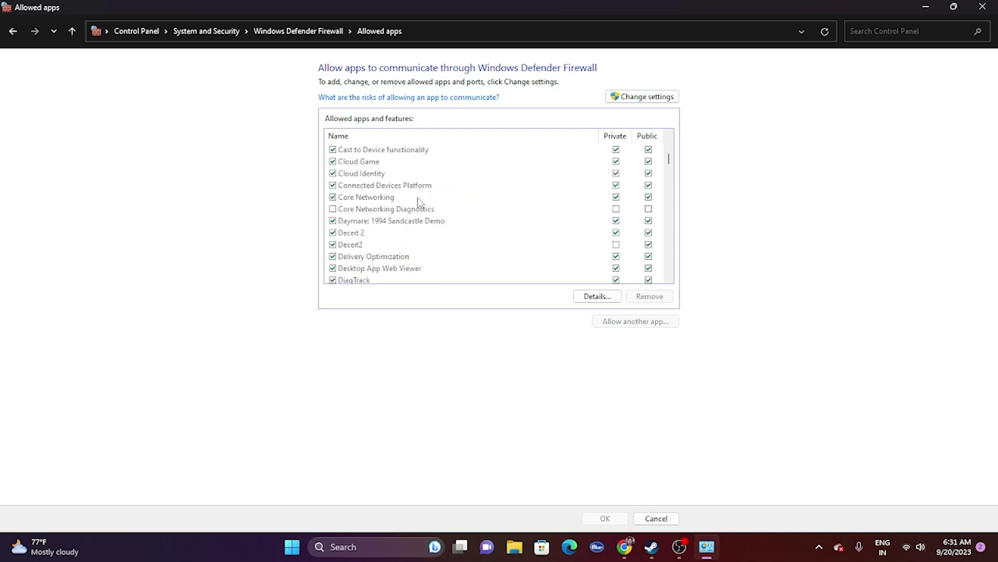
scroll(420, 202, down, 7)
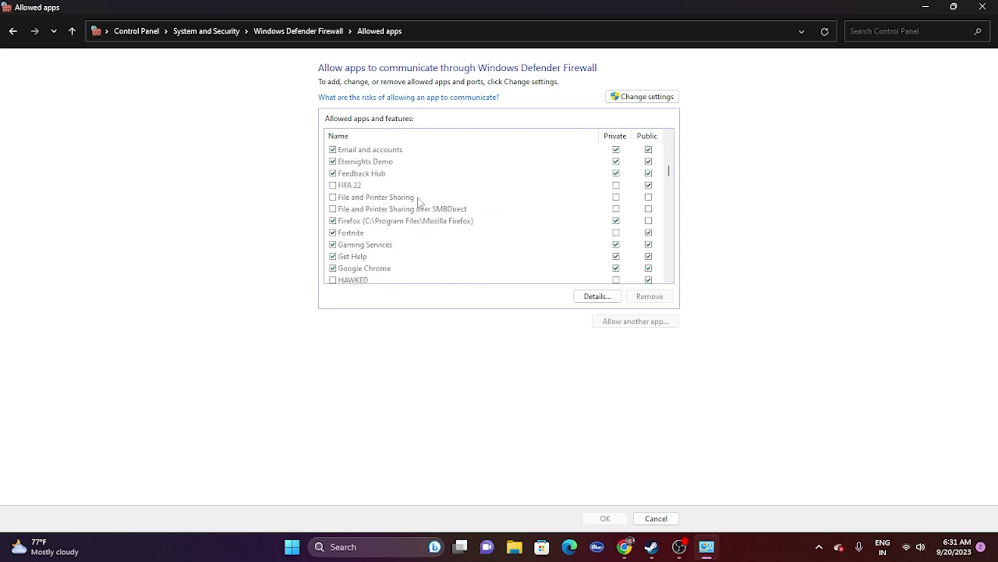
scroll(420, 201, down, 9)
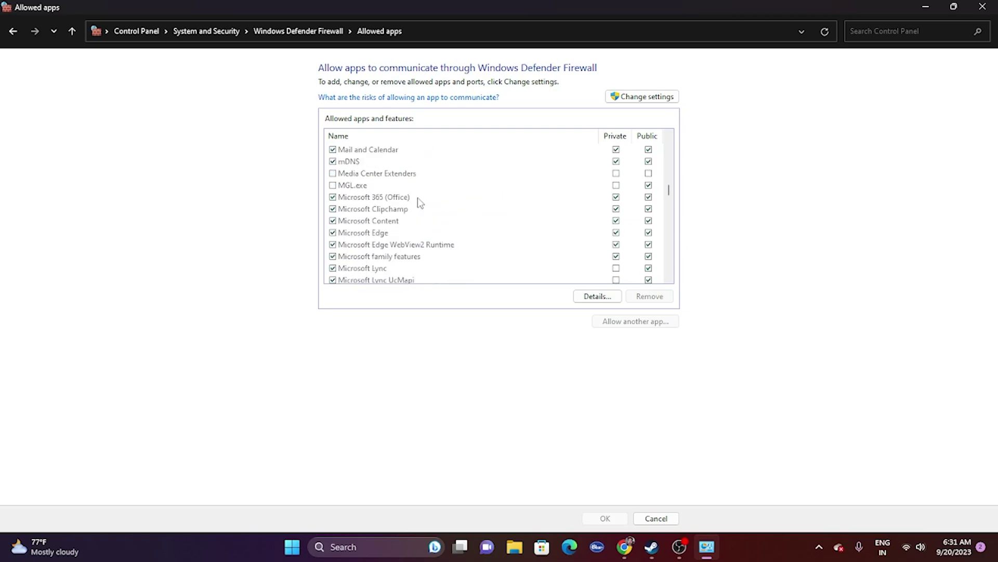
scroll(420, 202, down, 10)
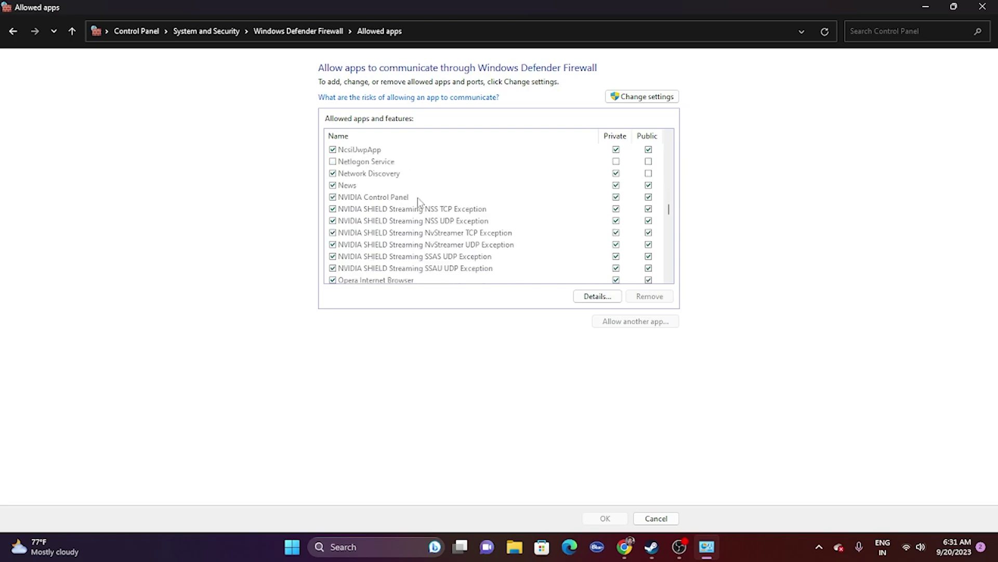
scroll(420, 202, down, 10)
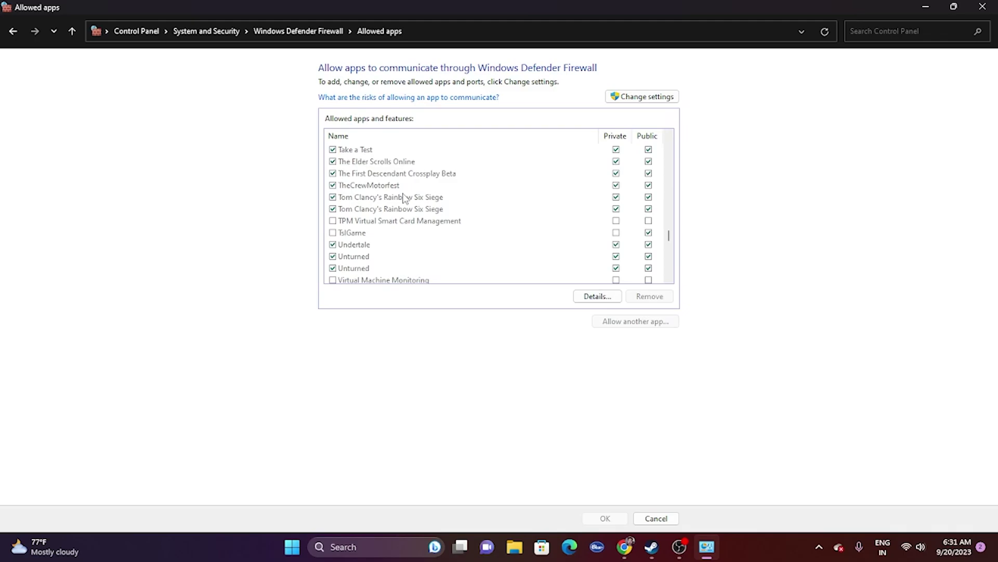
Unlock the allowed apps for changes and select the TheFirstDescendant application in D:\SteamLibrary\steamapps\common\The First Descendant Steam Beta as another app.
click(644, 97)
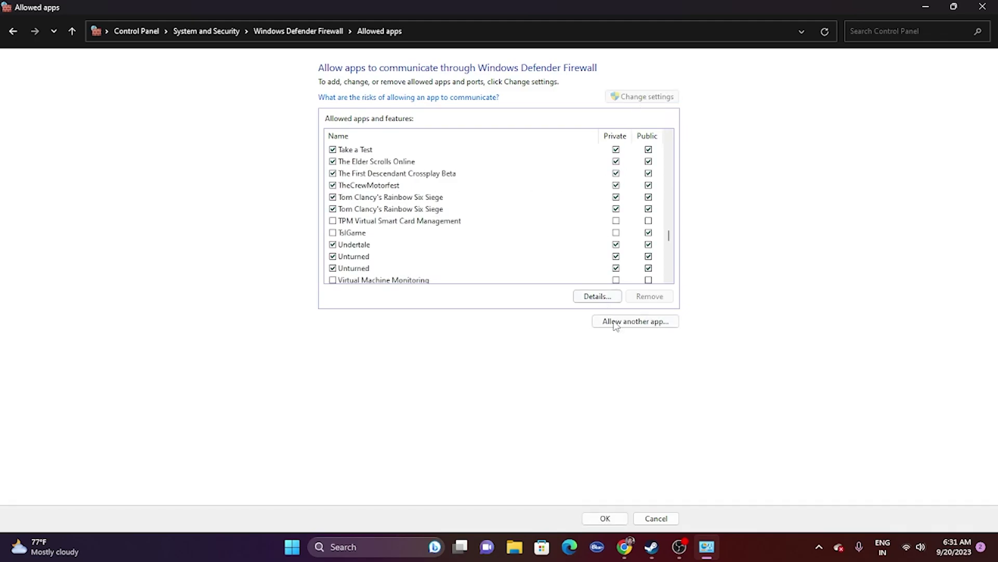
click(615, 323)
click(579, 331)
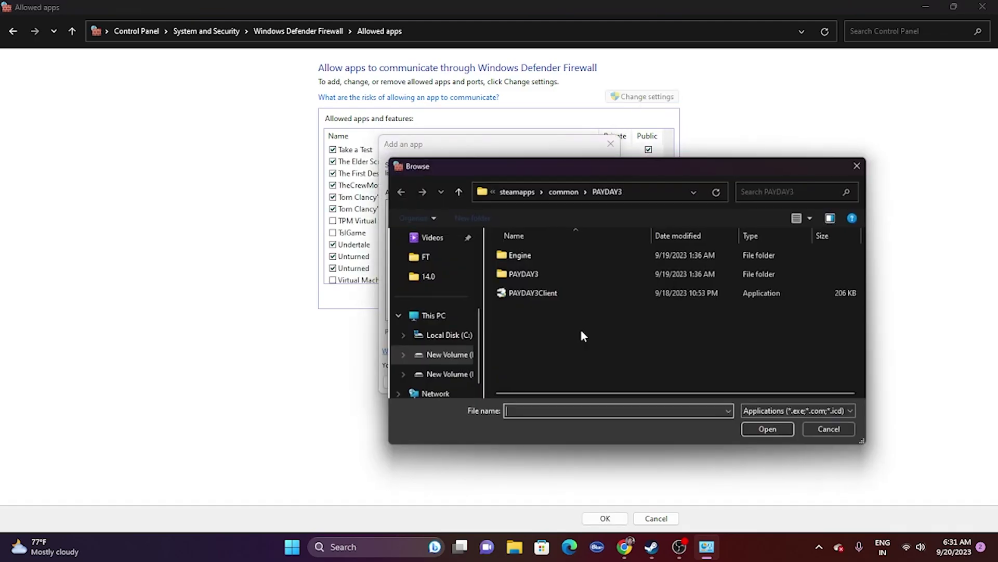
click(445, 317)
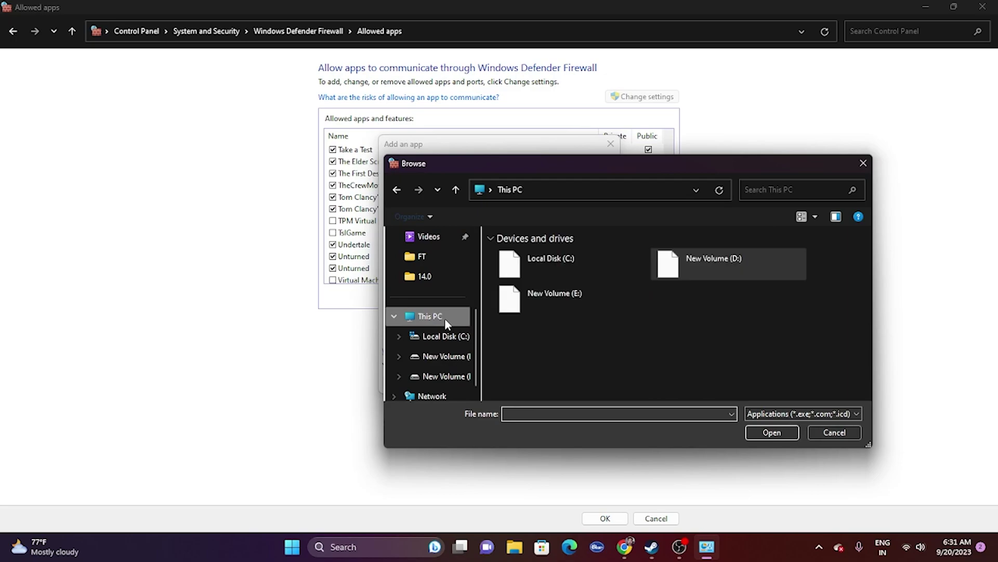
double_click(690, 263)
double_click(553, 269)
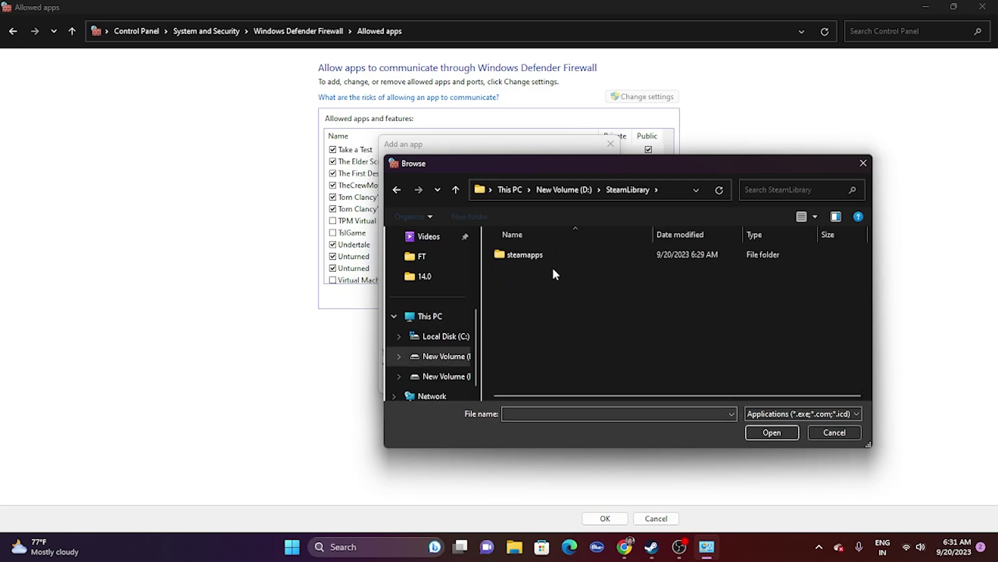
double_click(552, 259)
double_click(552, 258)
scroll(575, 280, down, 1)
scroll(576, 284, down, 3)
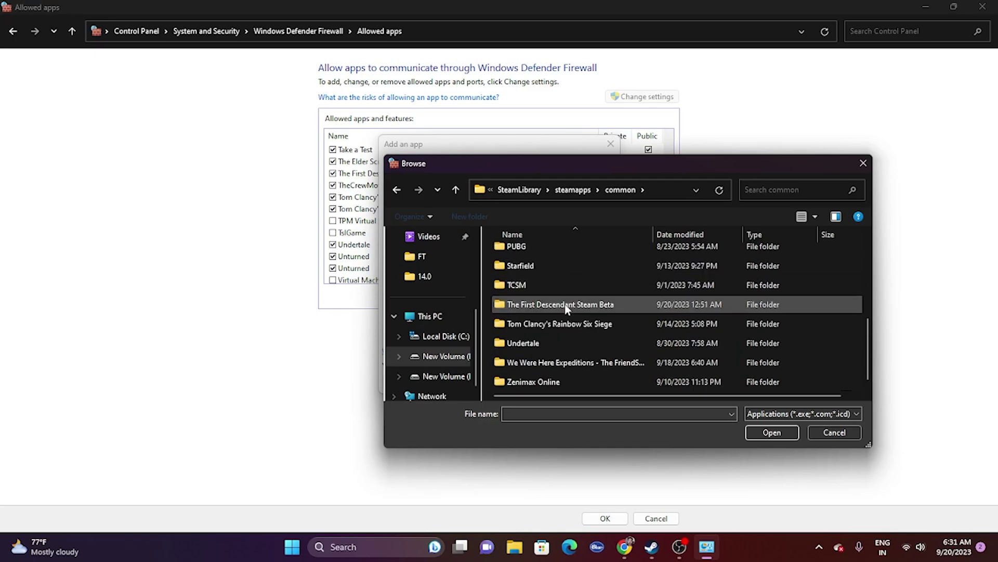
double_click(565, 304)
click(539, 295)
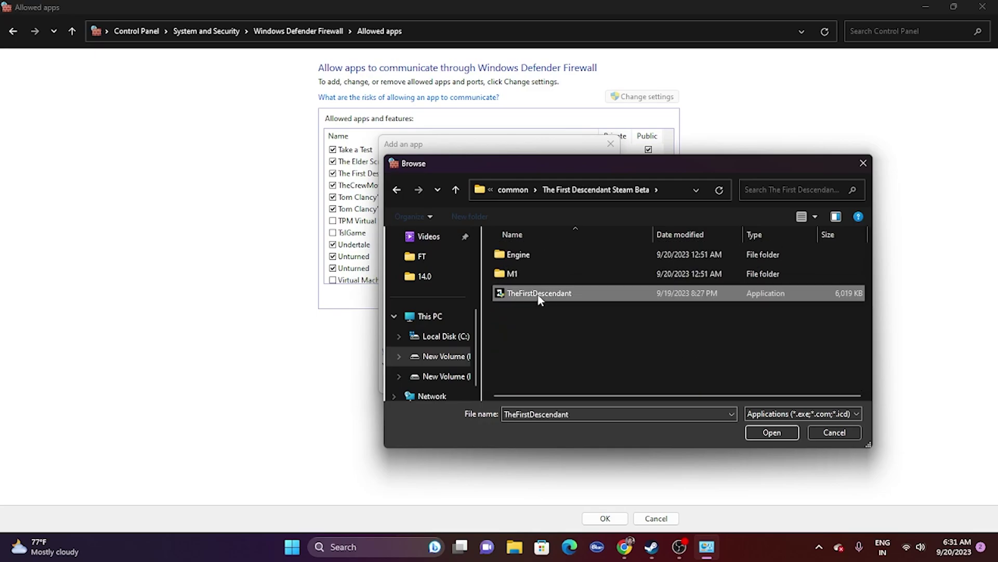
Try to add the selected game application to the firewall's allowed apps, and close the firewall window.
click(750, 439)
click(540, 385)
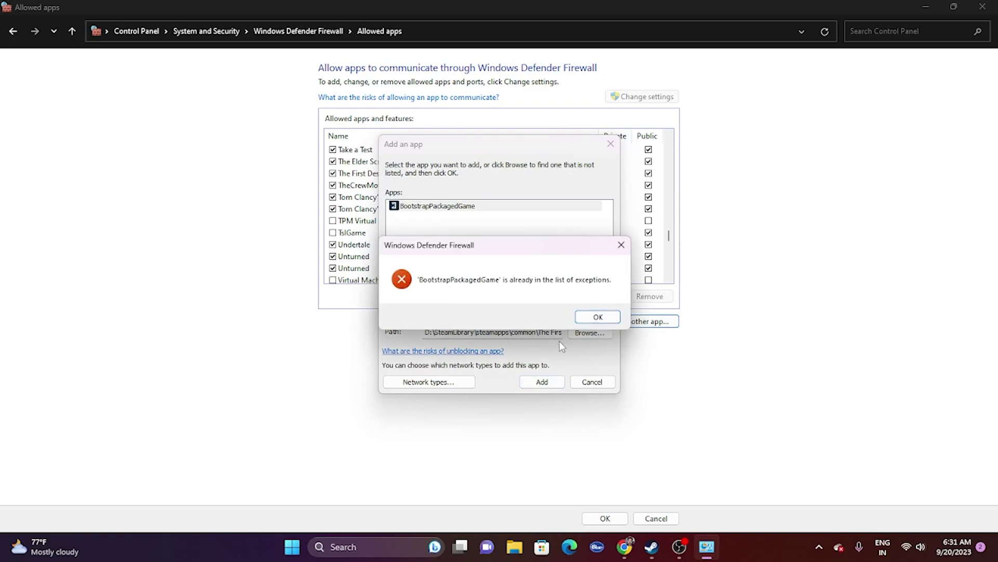
click(579, 318)
click(610, 143)
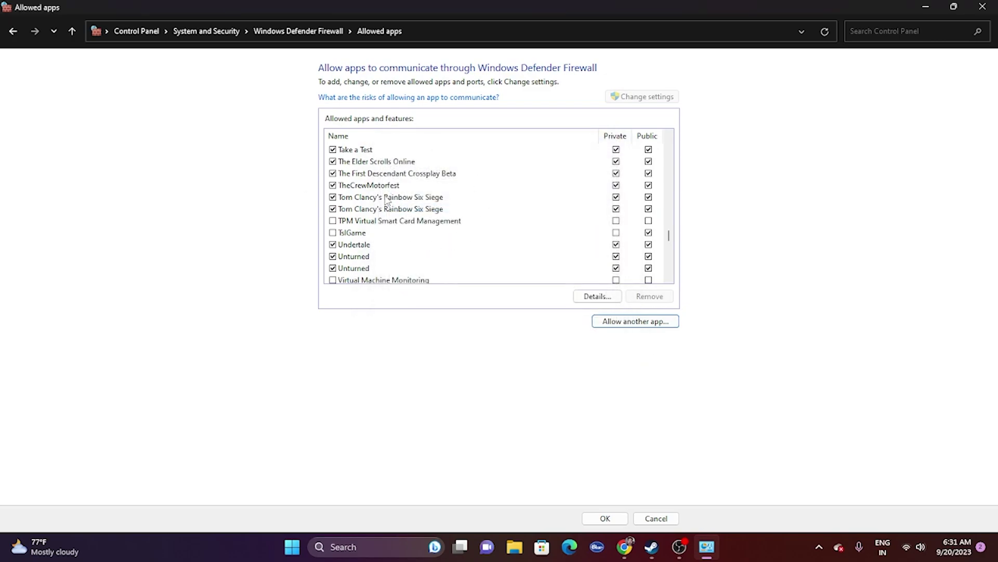
click(982, 6)
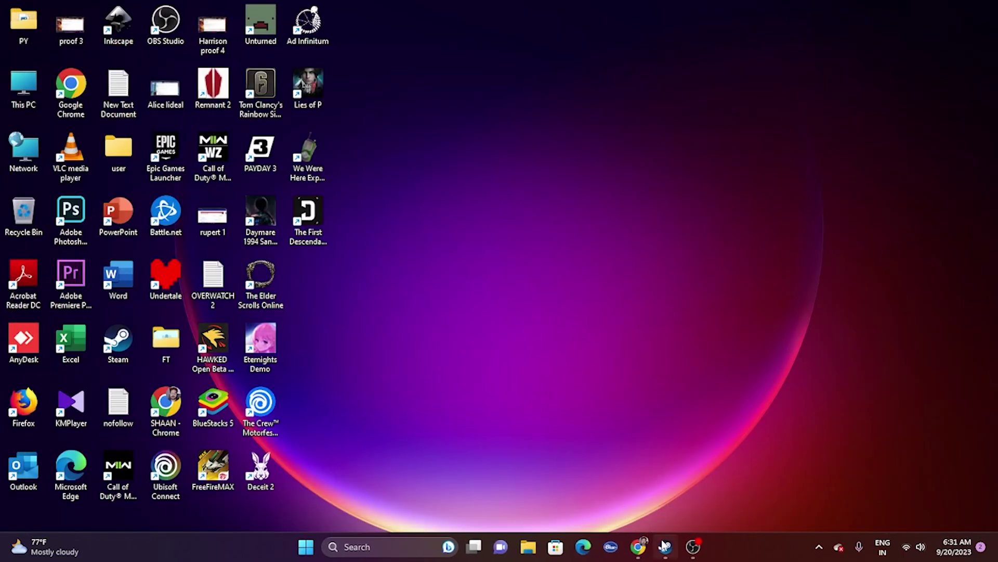
Open Task Manager from the desktop, look through the running apps and background processes, and close it.
click(665, 547)
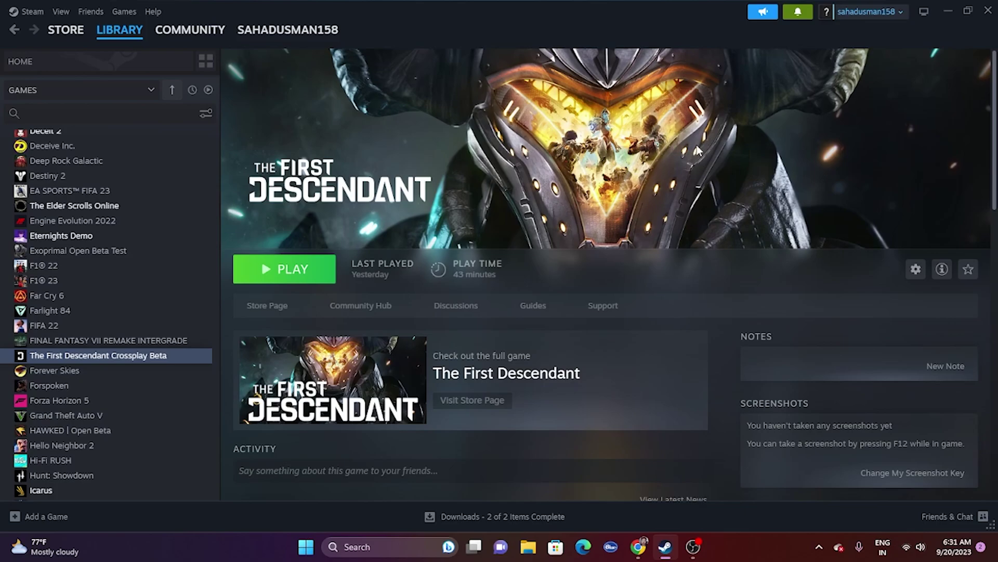
click(949, 9)
right_click(308, 548)
click(302, 392)
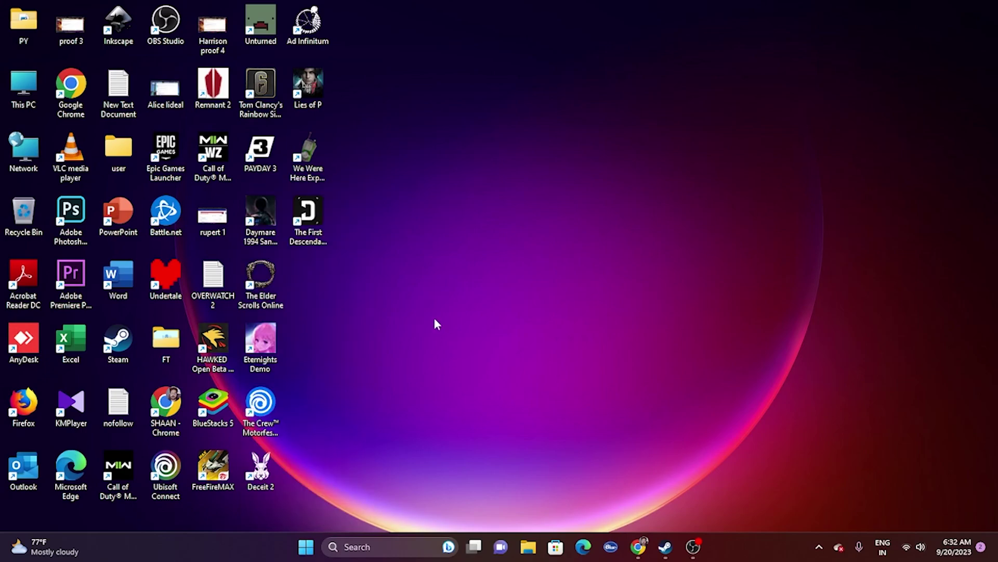
click(274, 10)
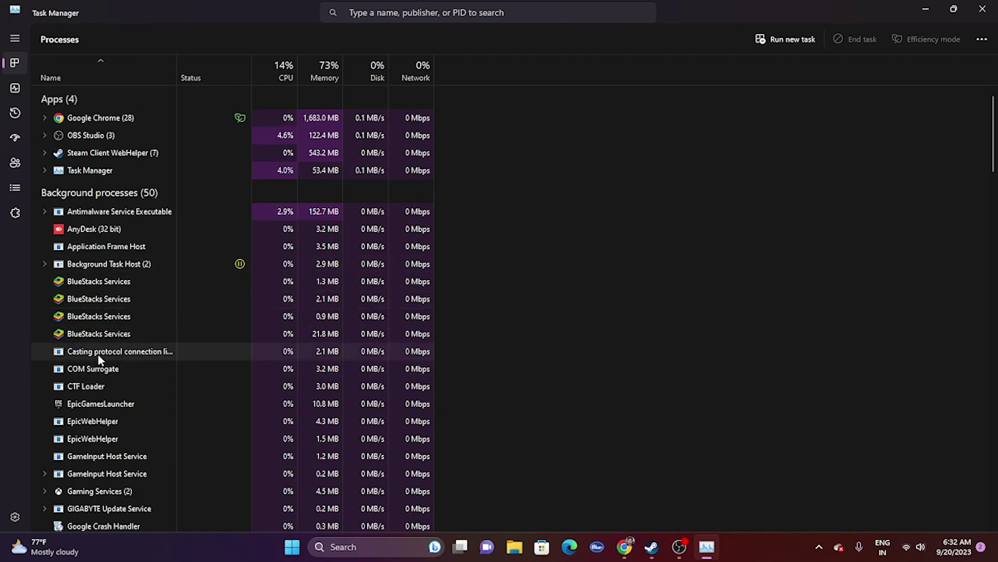
click(646, 553)
click(647, 549)
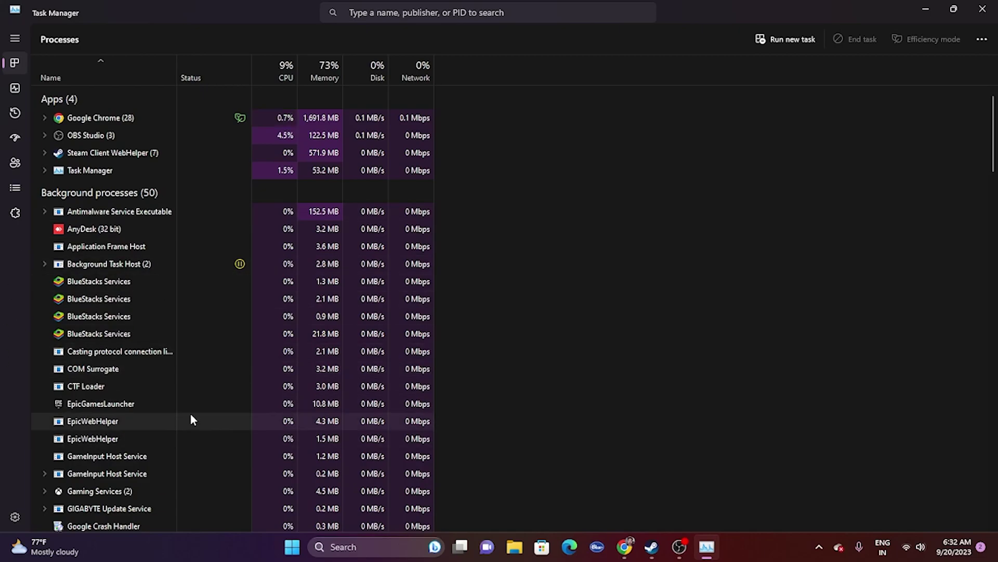
click(983, 9)
Open the services in System Configuration, disable all of them, and hide all Microsoft services.
click(665, 547)
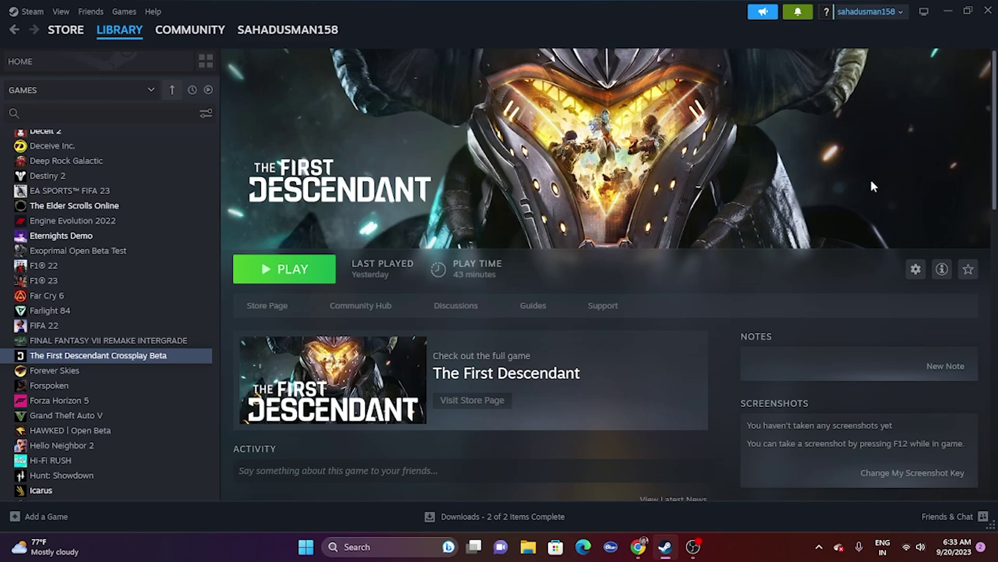
click(950, 12)
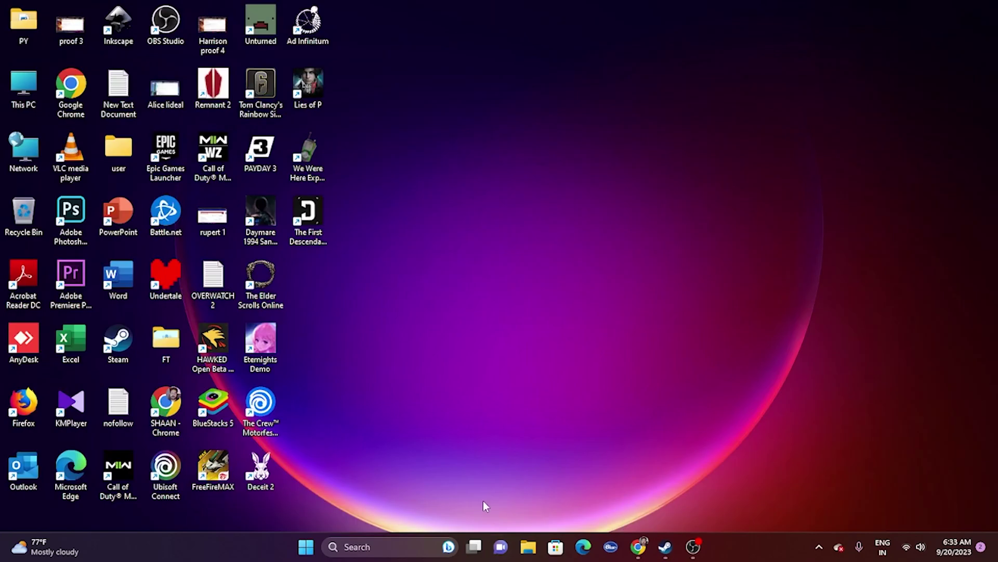
click(403, 545)
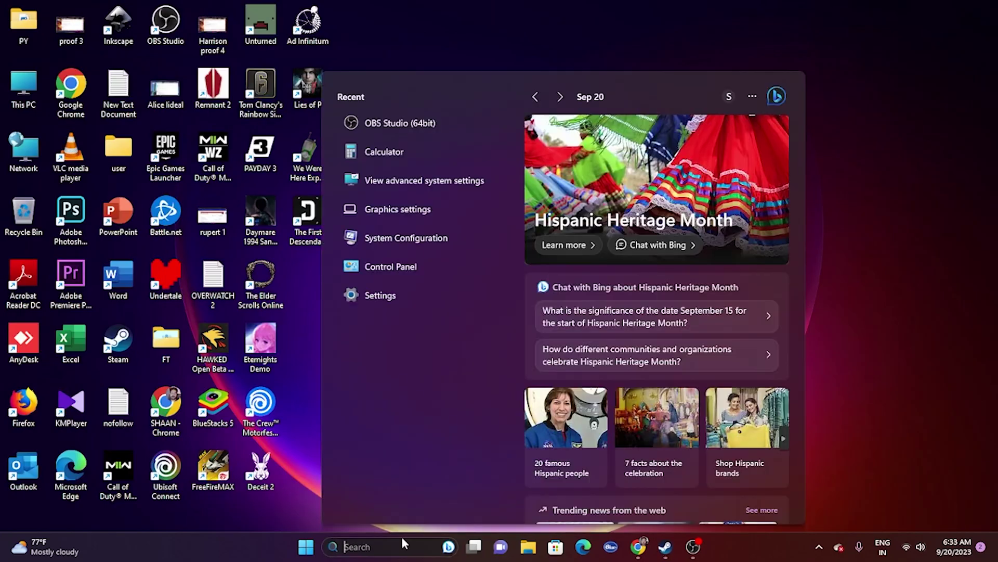
click(417, 236)
click(399, 174)
click(624, 339)
click(394, 351)
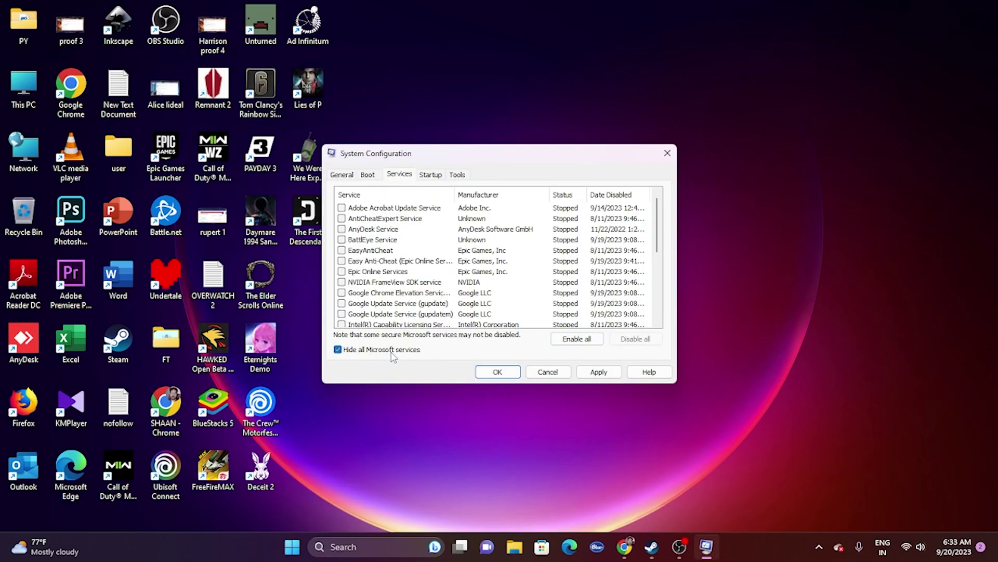
Apply the service changes, close System Configuration, and dismiss the prompt to restart the computer.
click(602, 375)
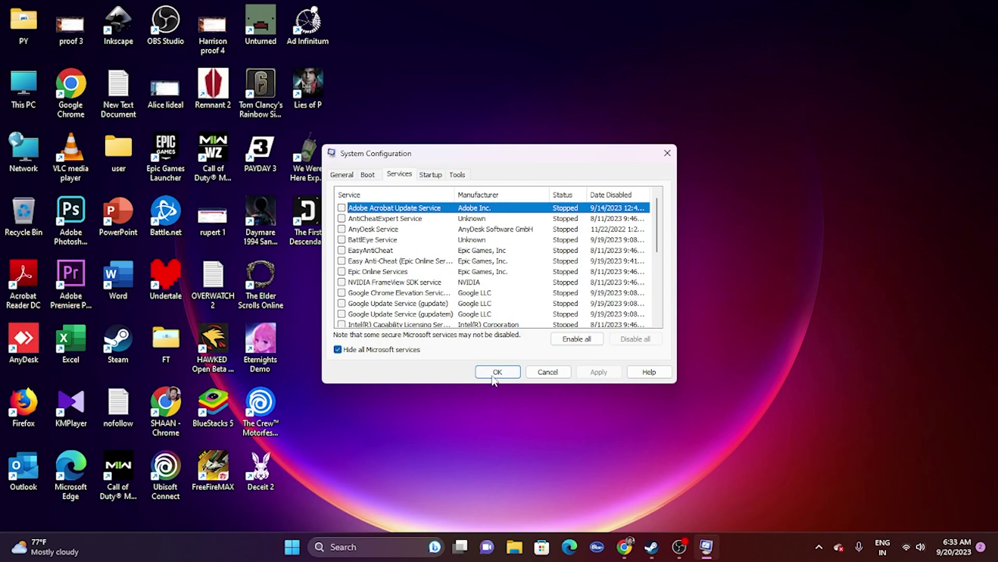
click(497, 373)
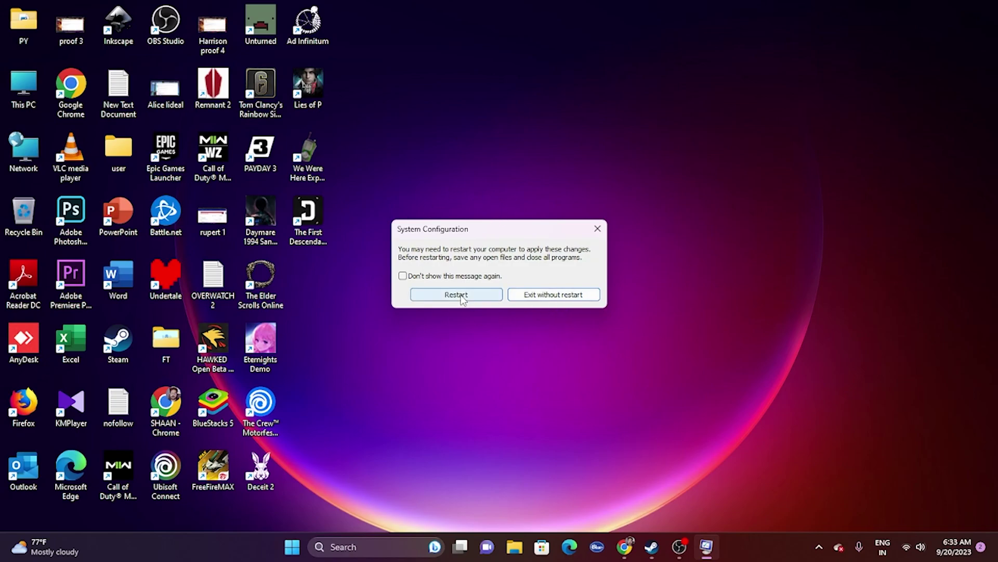
click(599, 229)
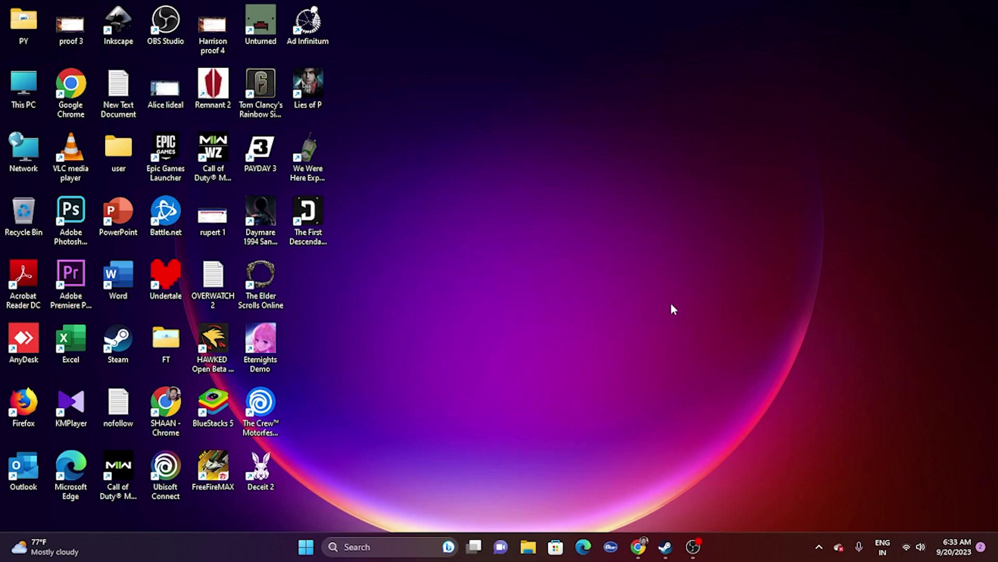
Switch to Steam, open The First Descendant Crossplay Beta's properties, and look through its Installed Files, Updates and Betas pages.
click(665, 546)
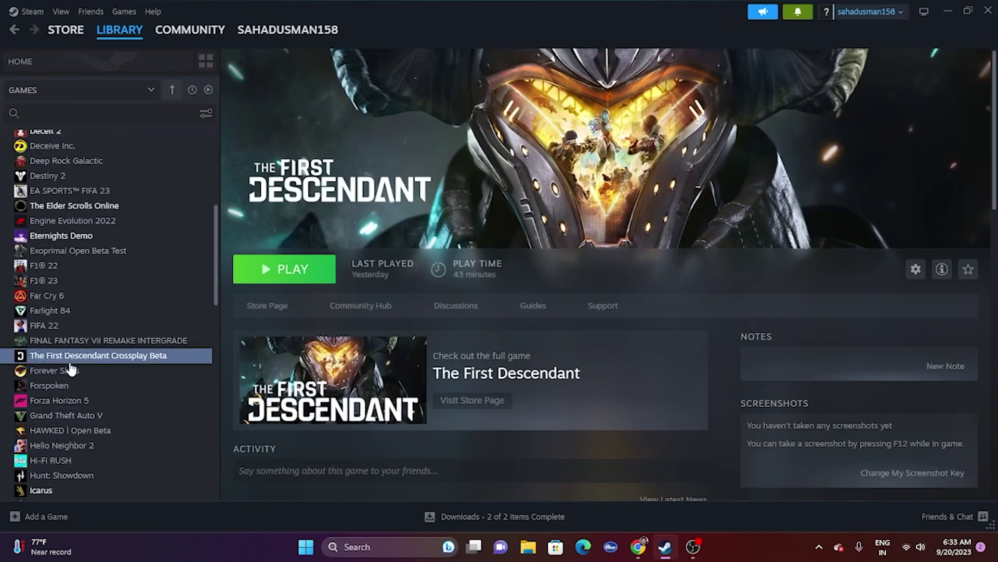
right_click(80, 358)
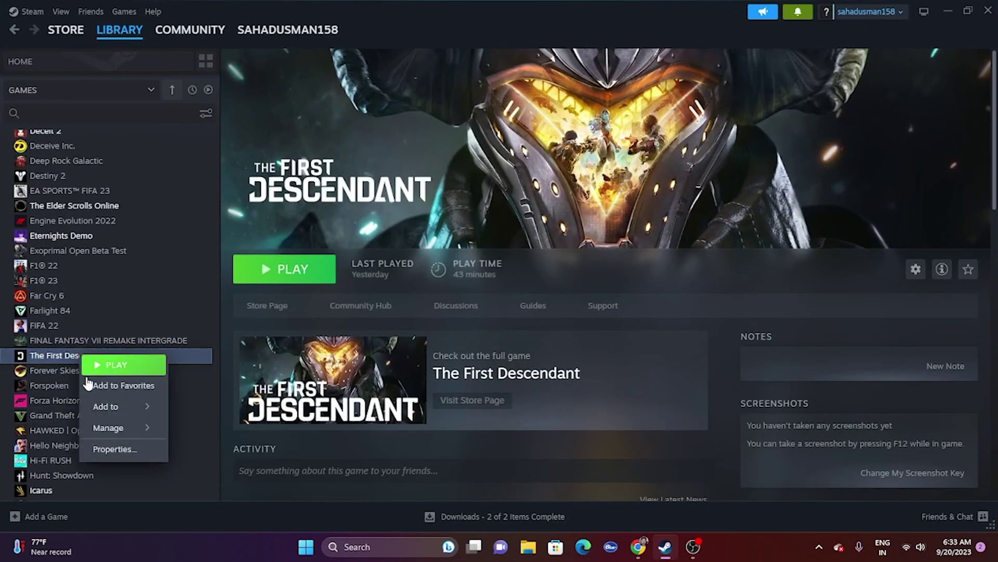
click(104, 447)
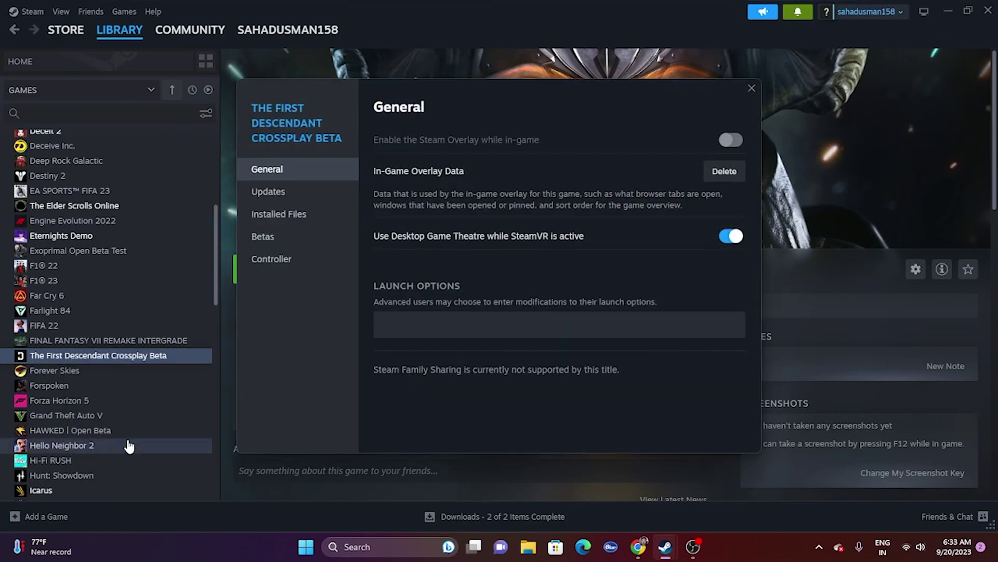
click(295, 218)
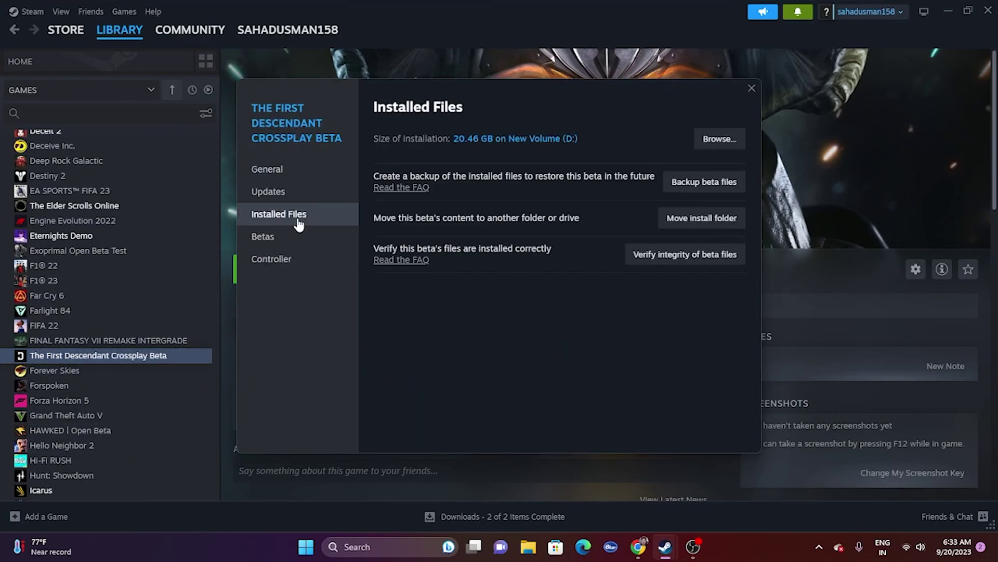
click(281, 192)
click(272, 237)
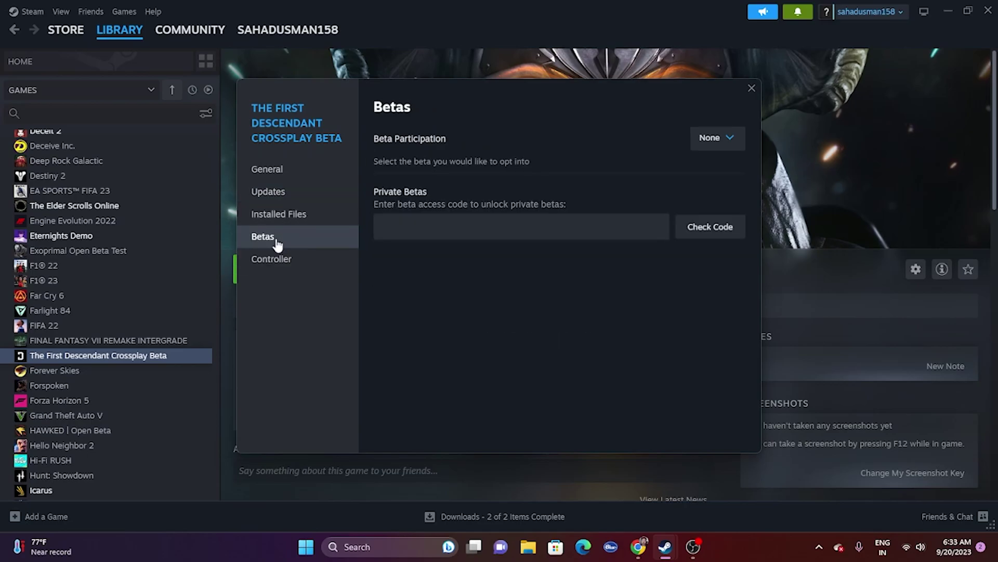
On the game's General properties page, set the launch options to -dx11 and close the properties.
click(278, 259)
click(275, 170)
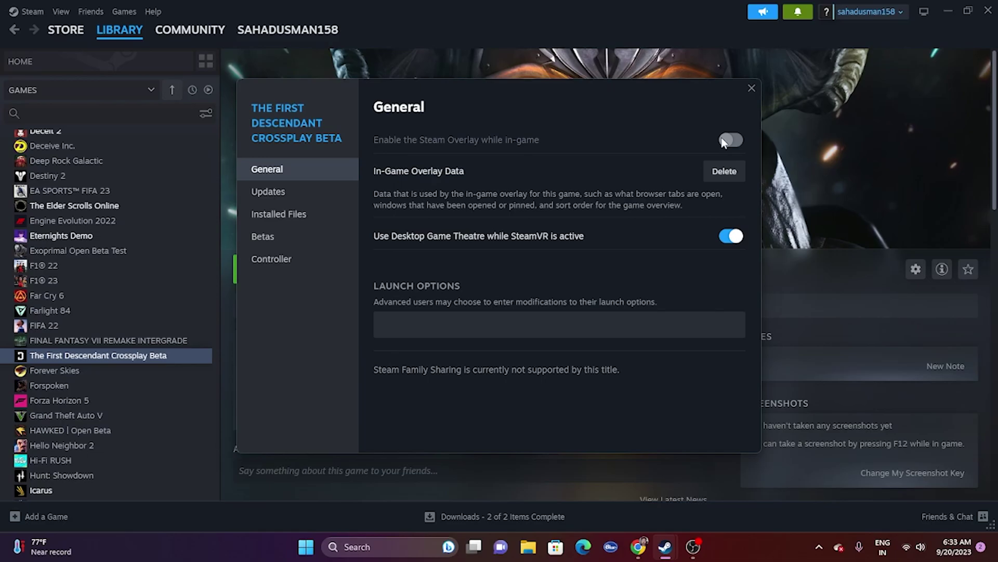
drag(627, 94, 757, 112)
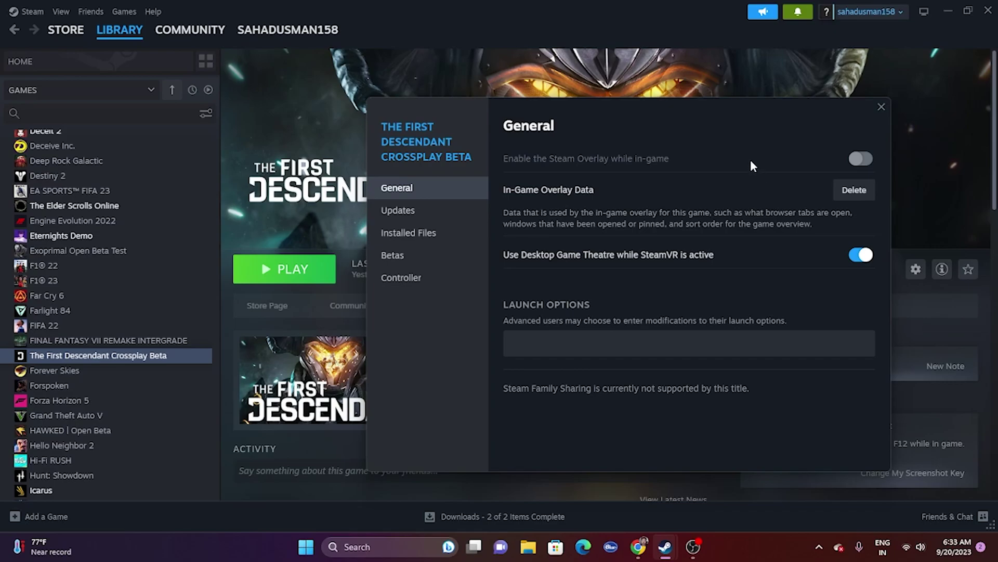
click(583, 339)
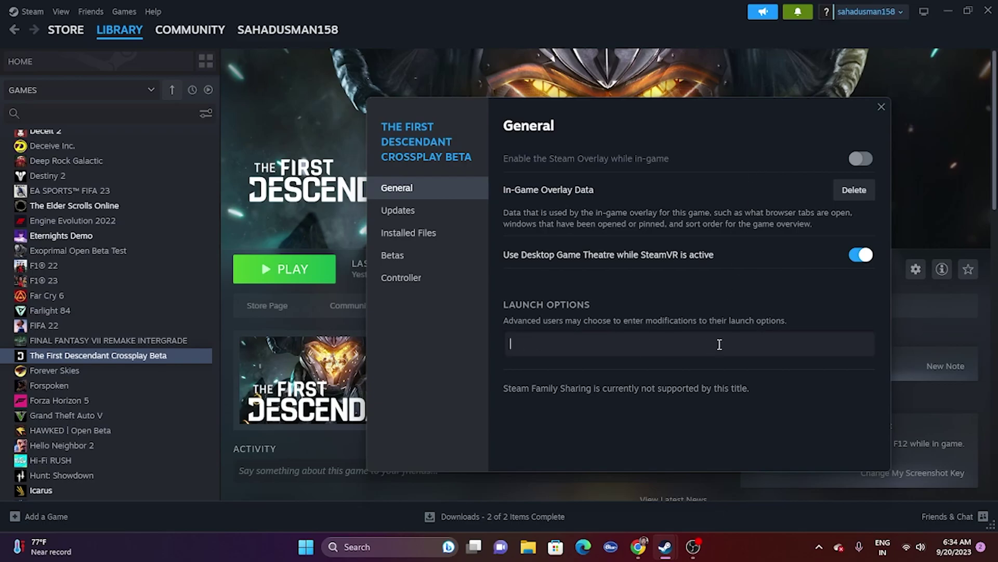
text(-dx11)
click(876, 114)
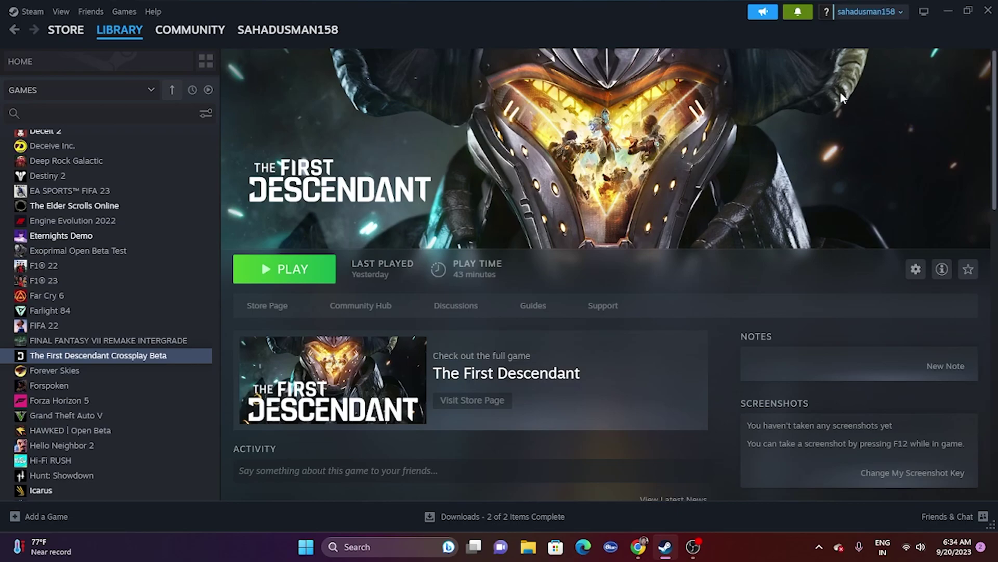
Minimize Steam, open the Windows graphics settings, and look through the list of apps with custom options.
click(953, 11)
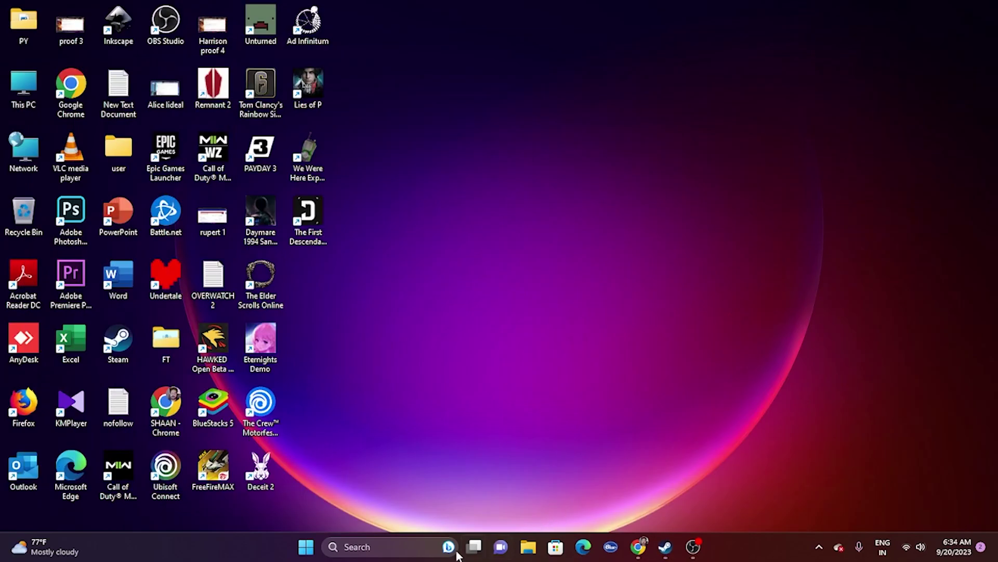
click(397, 547)
click(419, 211)
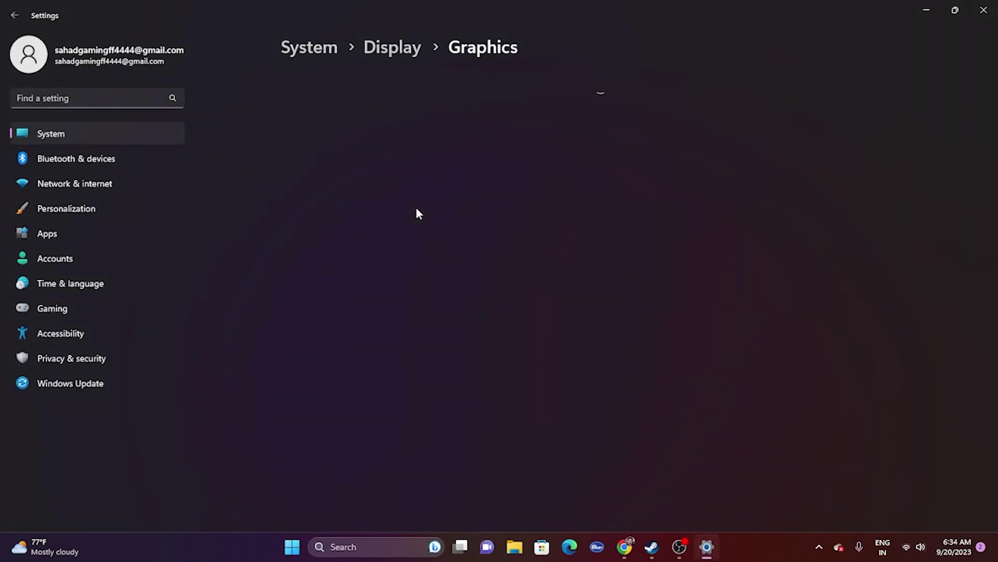
scroll(541, 231, down, 7)
scroll(542, 232, down, 3)
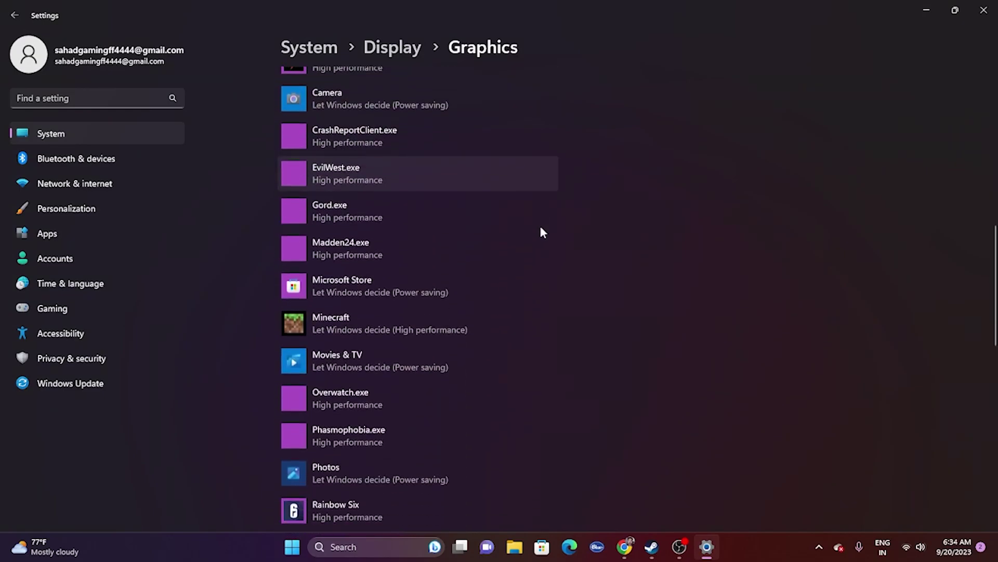
scroll(542, 231, up, 10)
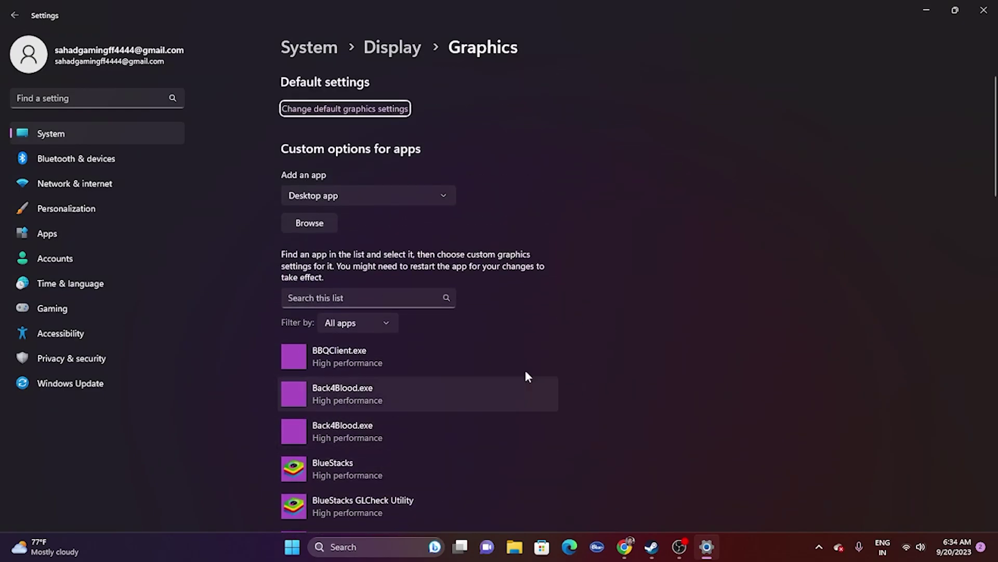
Add the TheFirstDescendant application from D:\SteamLibrary\steamapps\common\The First Descendant Steam Beta to the custom graphics apps.
click(309, 224)
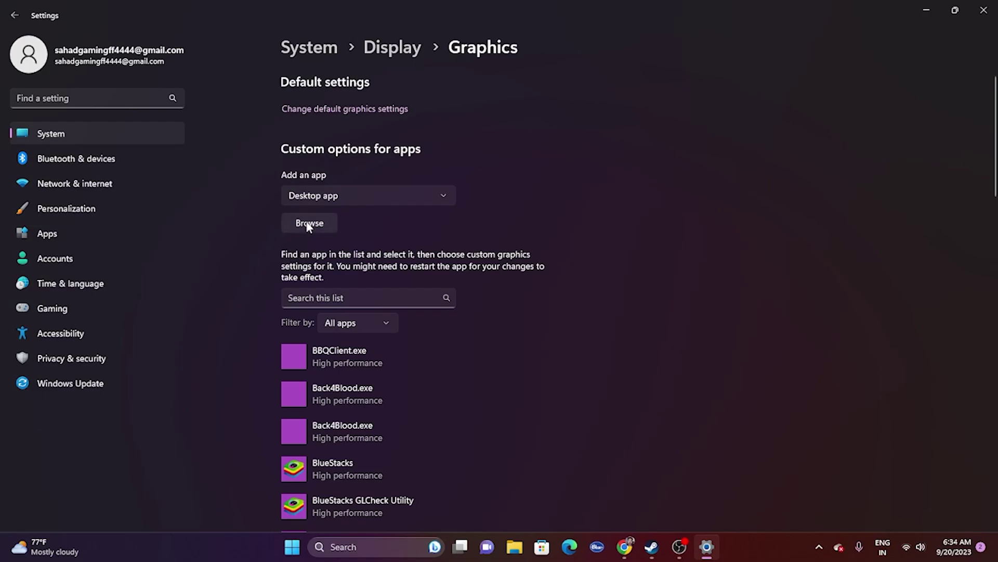
click(57, 162)
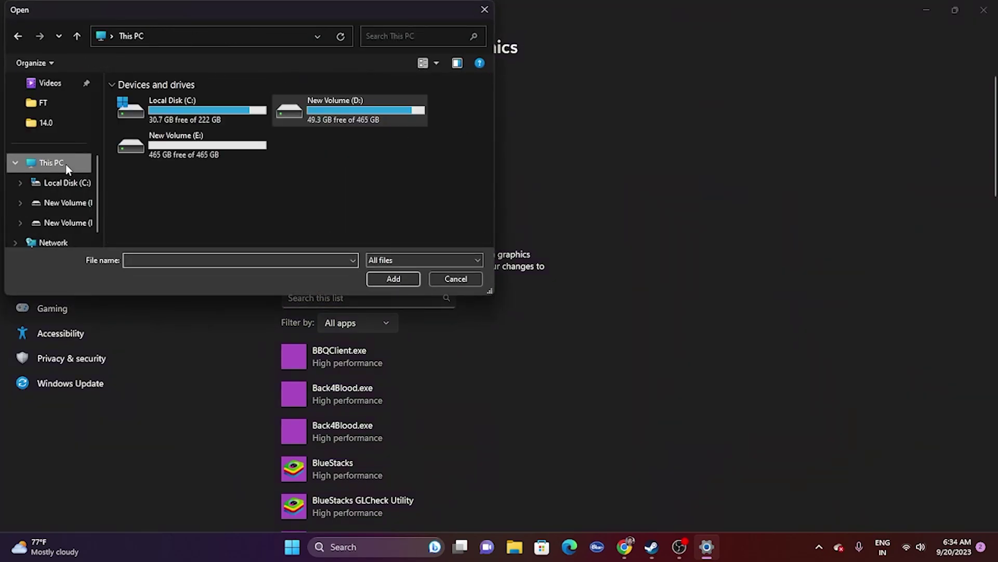
double_click(352, 110)
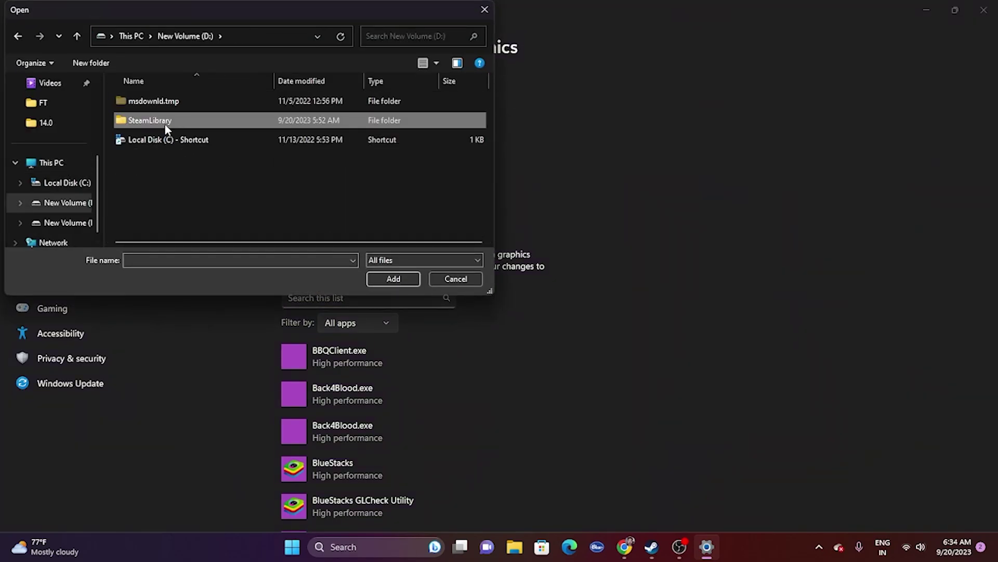
double_click(165, 120)
double_click(173, 102)
double_click(173, 102)
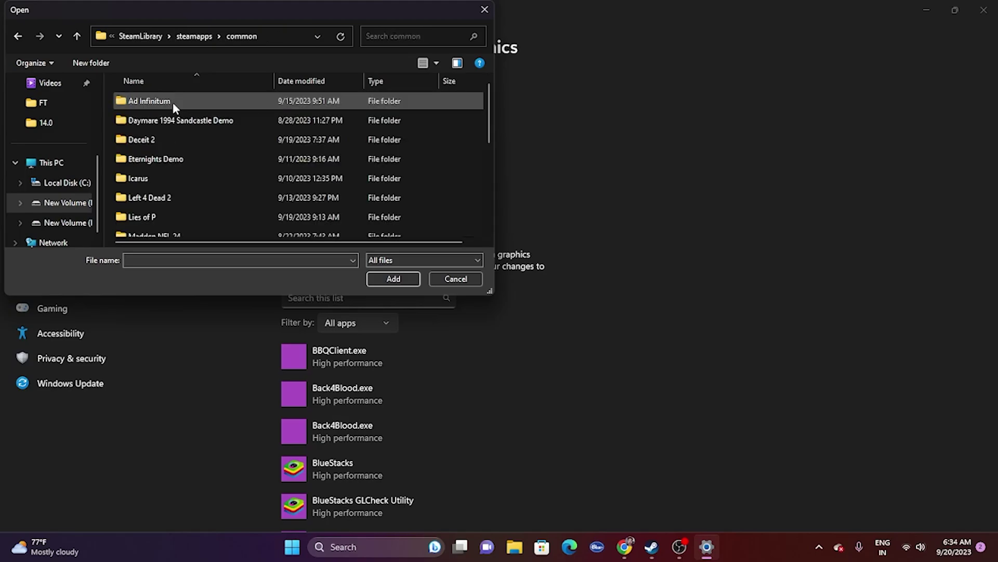
scroll(220, 133, down, 1)
scroll(219, 133, down, 3)
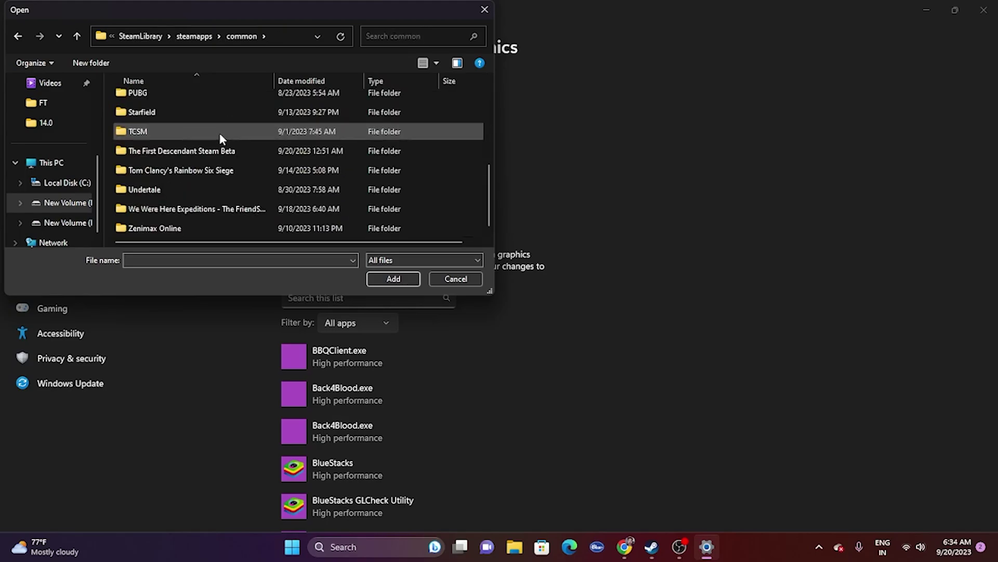
double_click(161, 151)
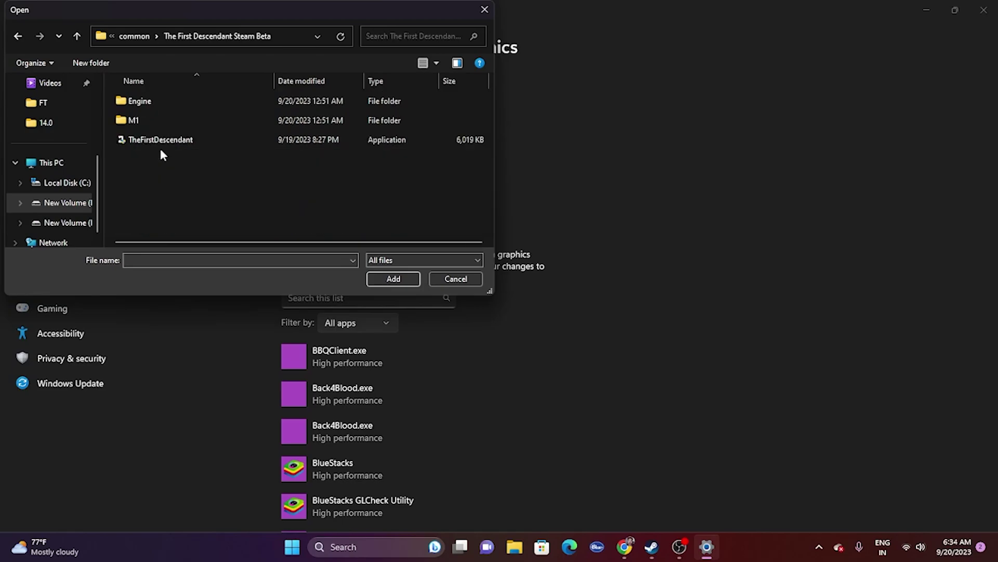
click(166, 141)
click(369, 276)
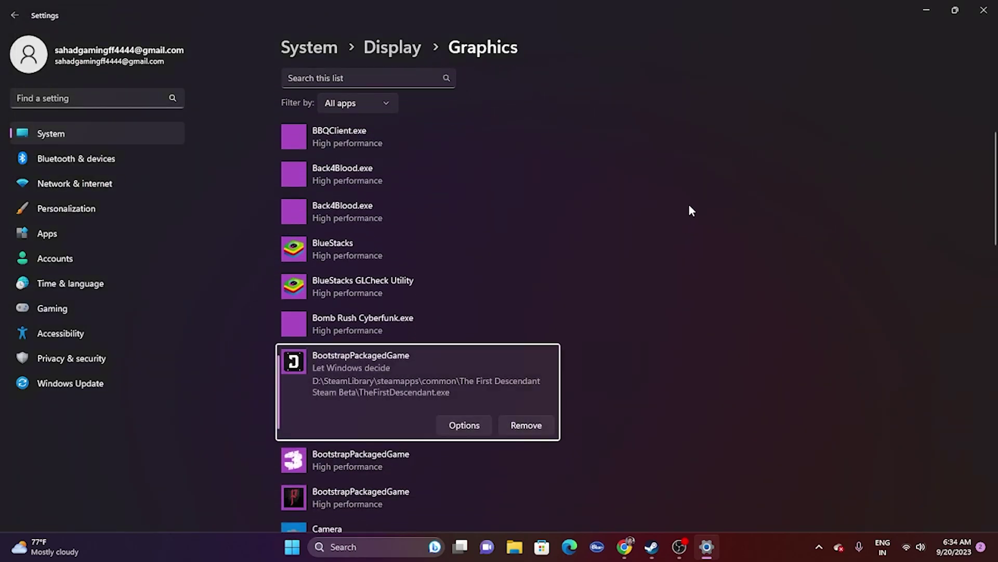
Set the added game's graphics preference to High performance, save it, and close Settings.
click(465, 425)
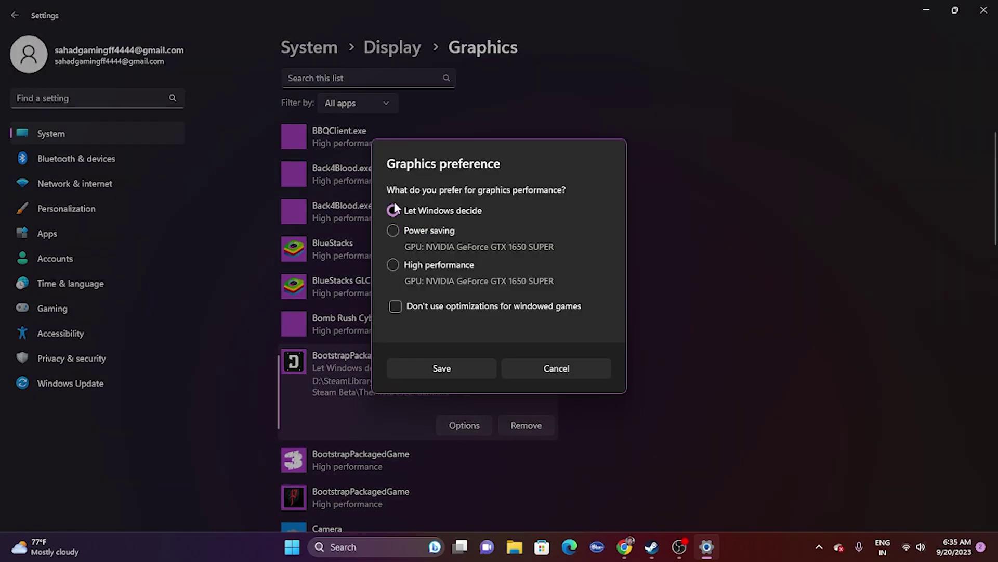
click(402, 268)
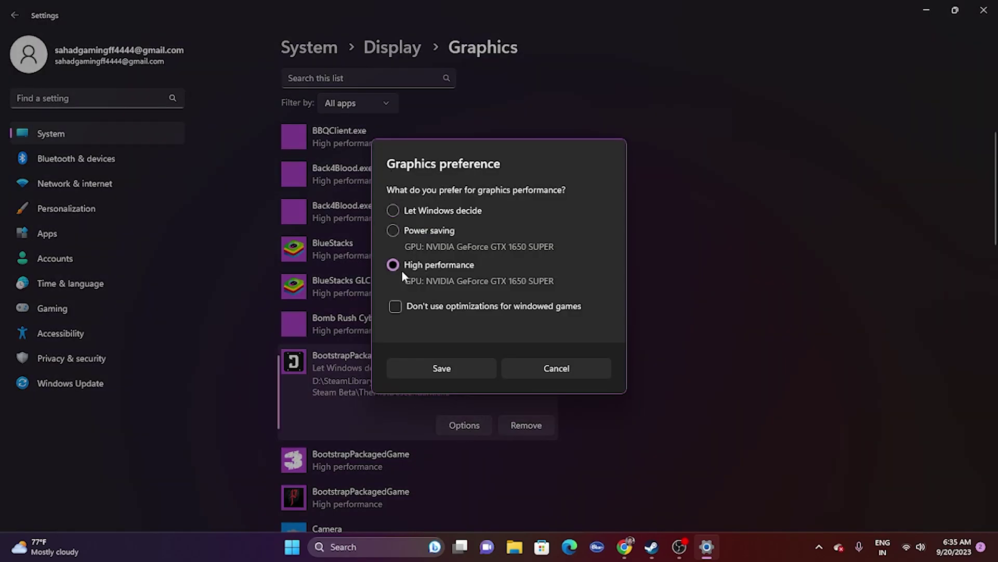
click(427, 364)
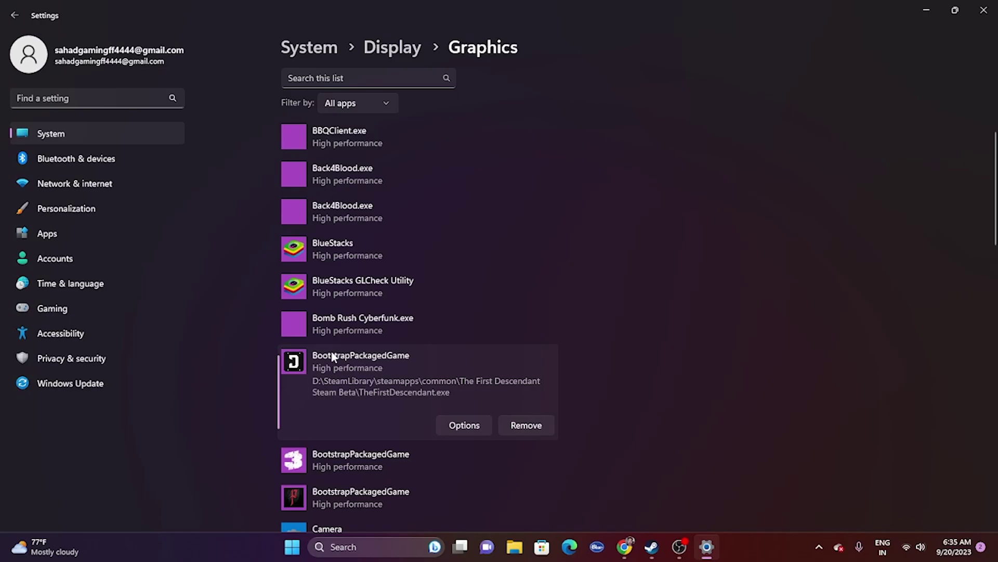
click(984, 9)
Open the advanced system settings from the desktop and bring up the virtual memory settings in the advanced performance options.
click(664, 546)
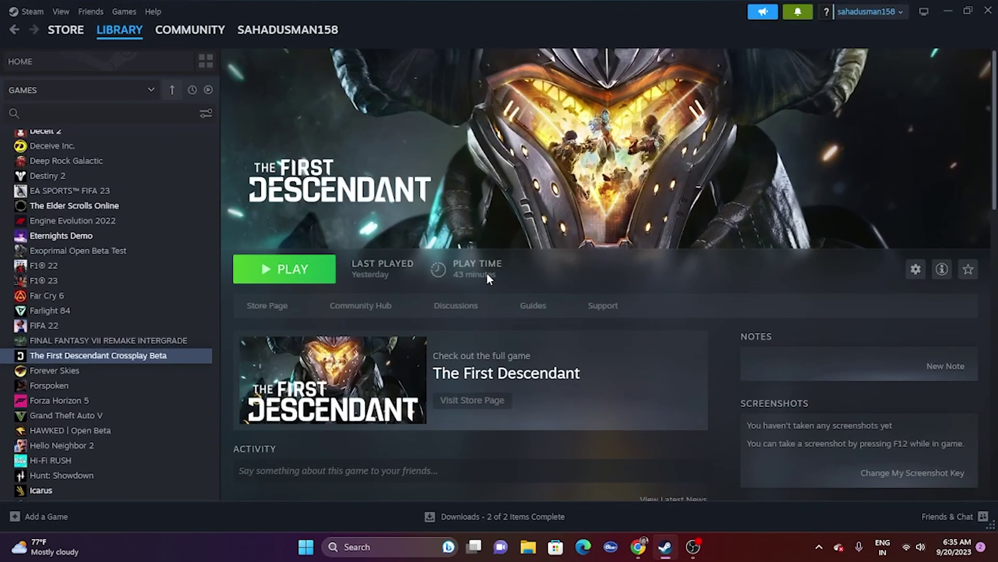
click(948, 11)
click(411, 546)
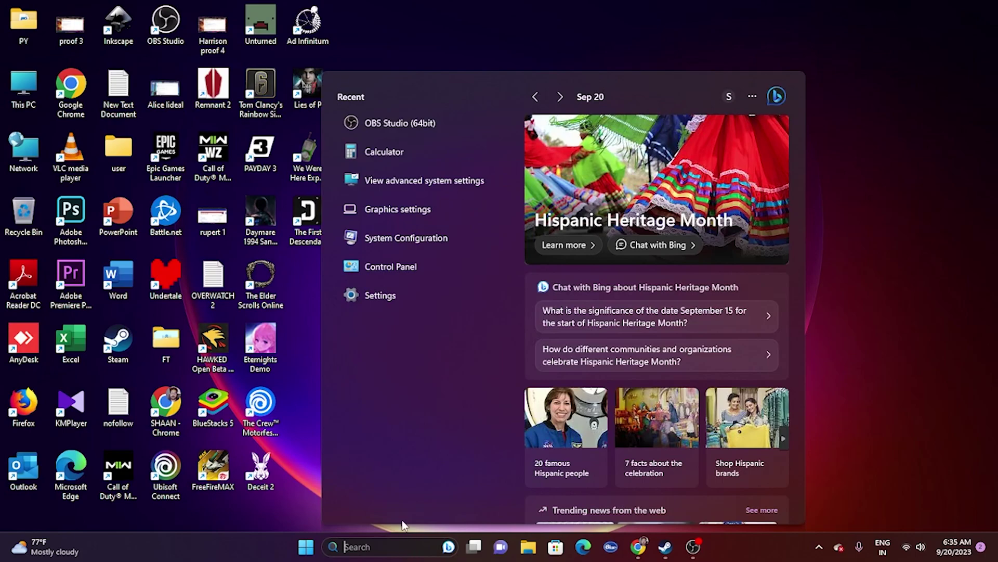
click(449, 180)
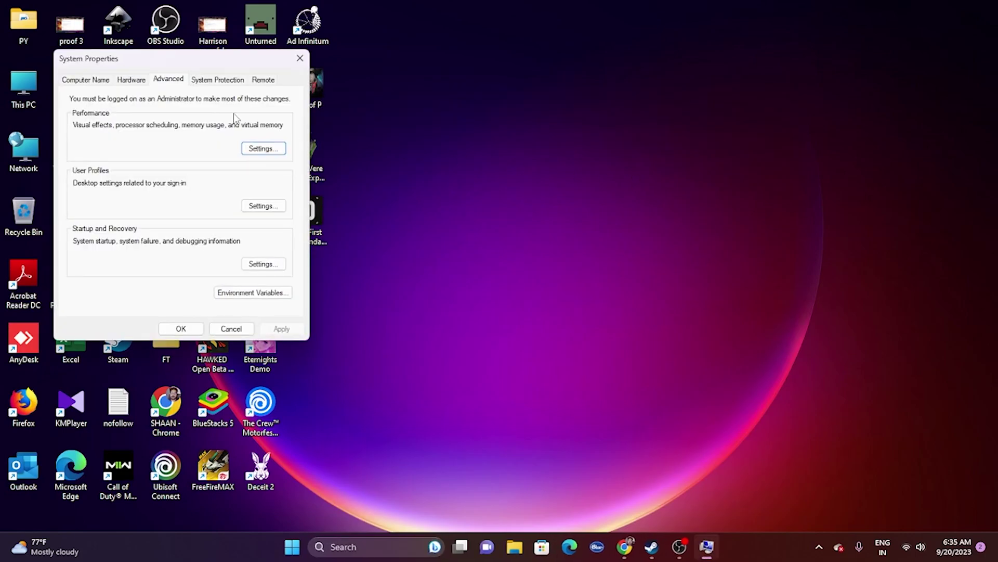
click(262, 148)
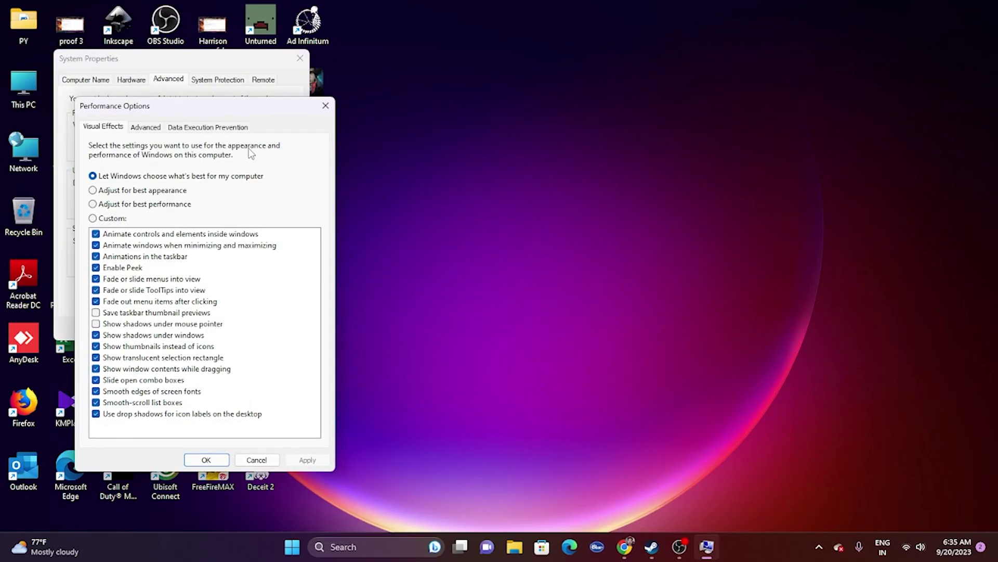
click(145, 130)
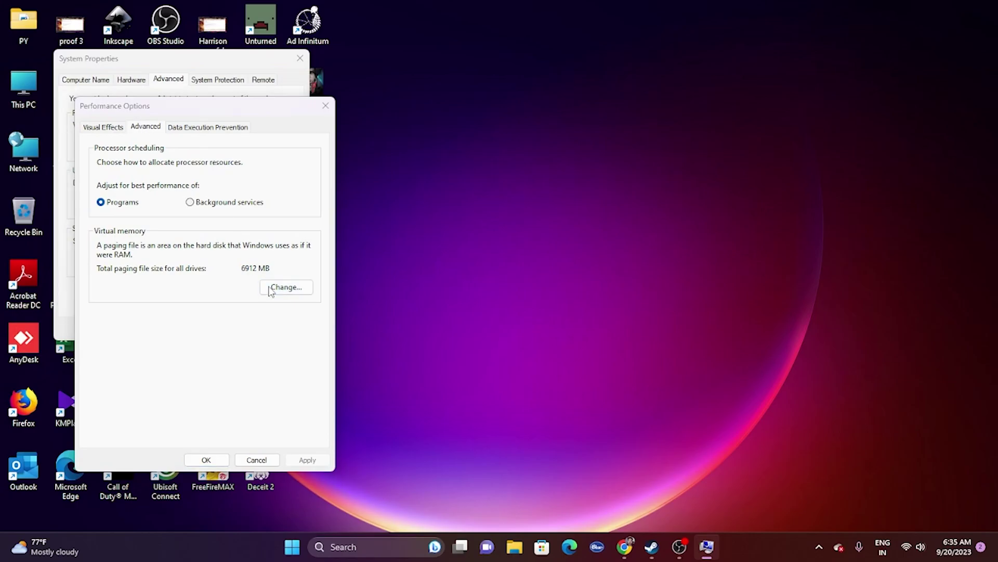
click(272, 288)
Turn off automatic paging file management for all drives and choose a custom paging file size for drive D:.
click(106, 163)
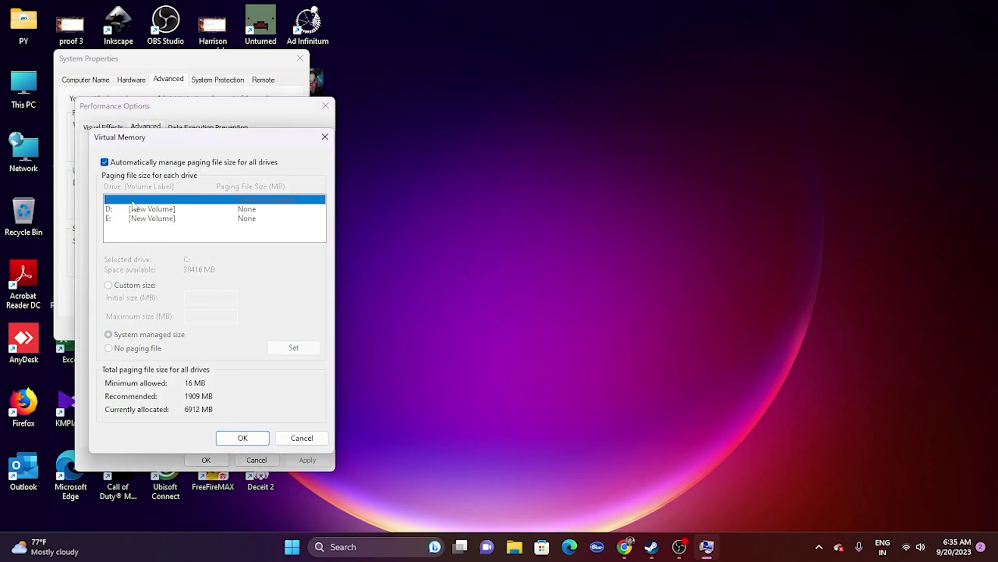
click(105, 162)
click(112, 210)
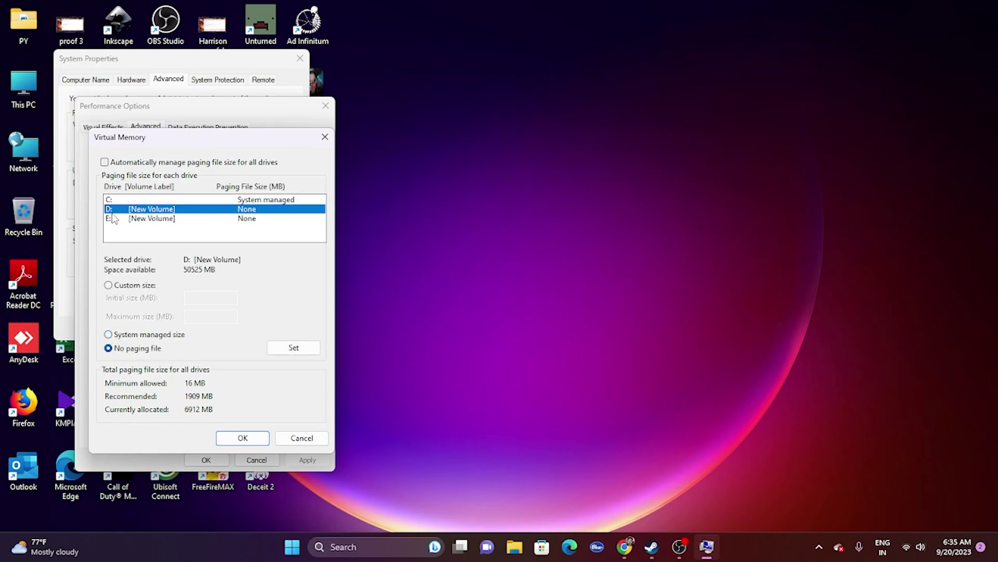
click(108, 286)
click(204, 298)
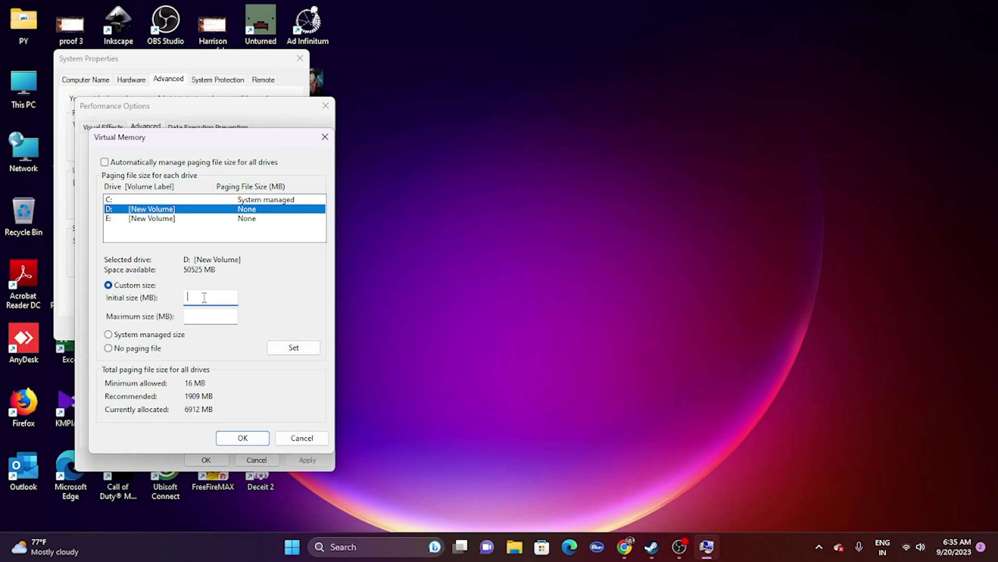
click(207, 314)
click(208, 299)
Open Calculator and multiply 32 by 1024 to convert the memory size to megabytes.
click(378, 551)
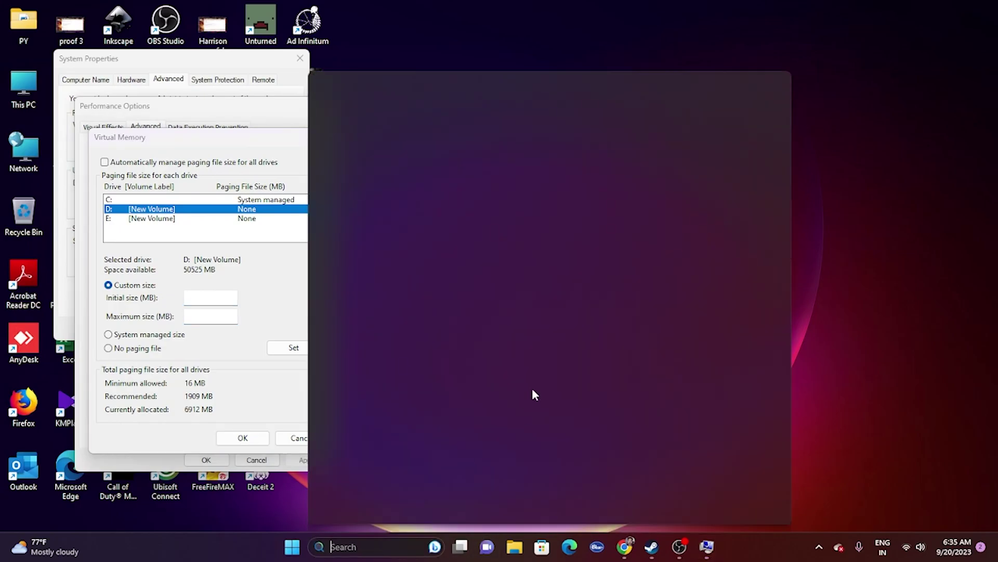
click(404, 155)
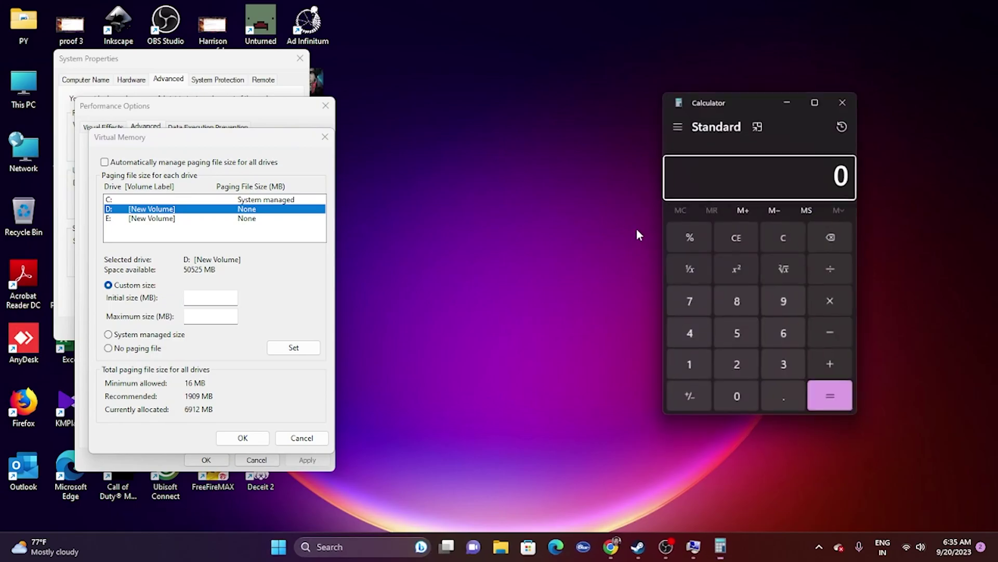
click(785, 370)
click(747, 369)
click(827, 311)
click(688, 369)
click(737, 401)
click(736, 369)
click(688, 336)
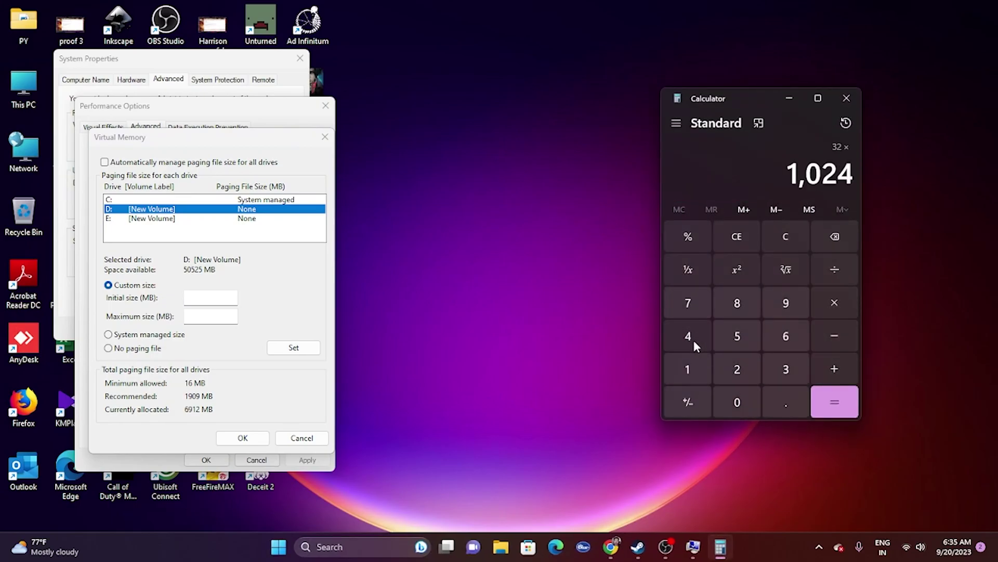
click(836, 411)
Multiply the calculated result by 1.5 and copy it into drive D:'s initial paging file size as 49,152 MB.
click(835, 310)
click(688, 369)
click(784, 402)
click(738, 343)
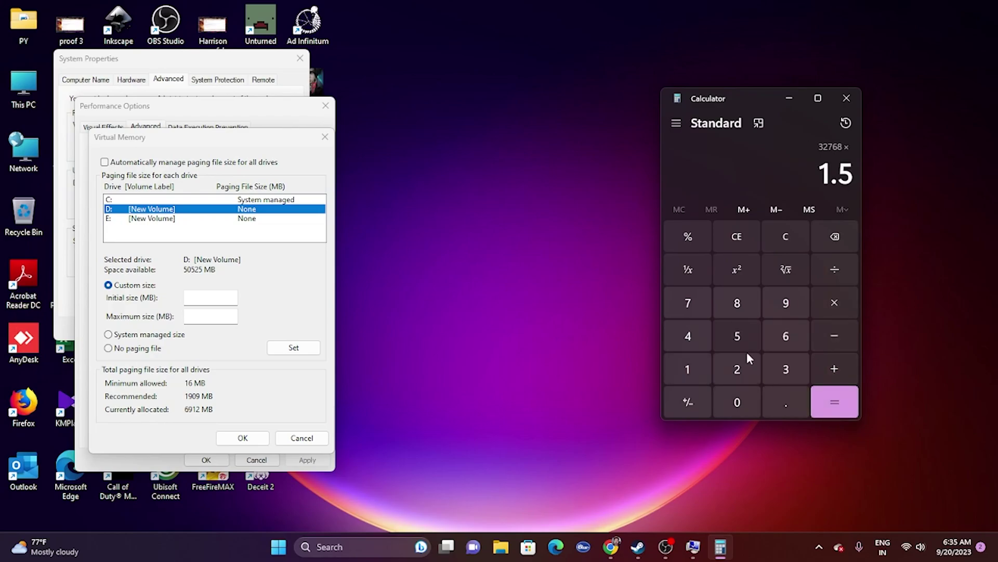
click(835, 408)
drag(778, 174, 850, 181)
right_click(850, 181)
click(878, 192)
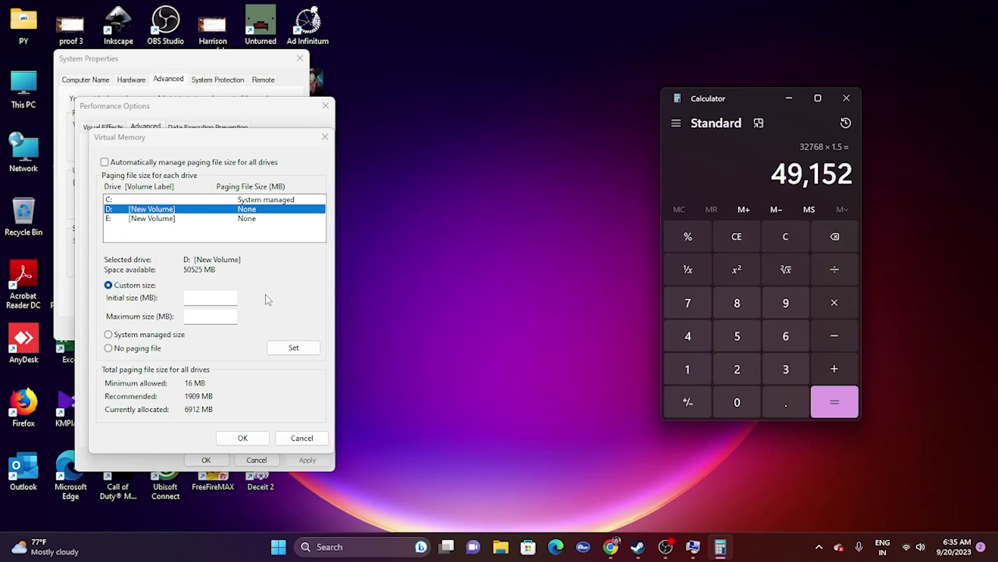
right_click(225, 294)
click(257, 350)
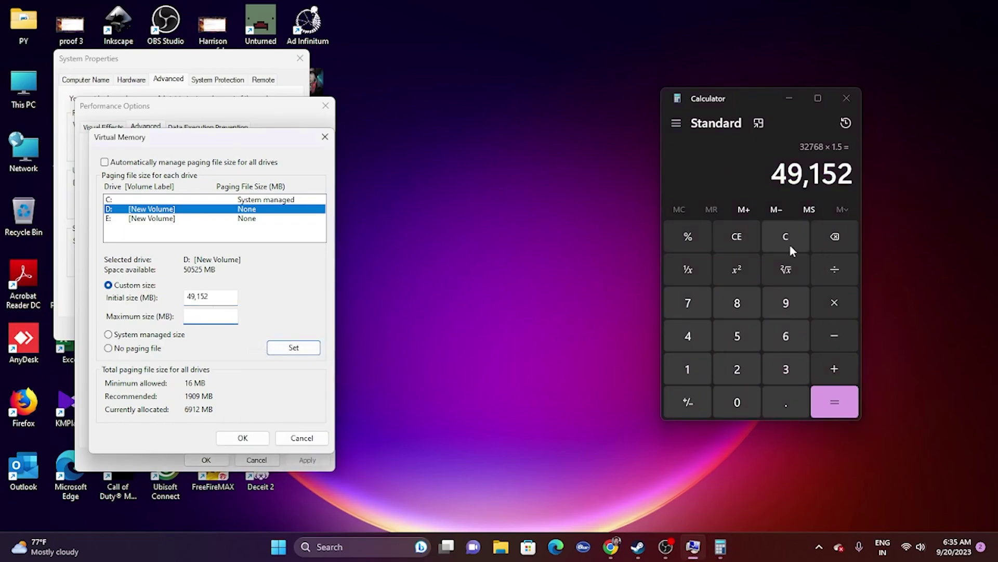
Clear Calculator and compute 32 × 1024 × 3 for the maximum paging file size.
click(785, 237)
click(778, 377)
click(739, 373)
click(827, 305)
click(686, 367)
click(725, 397)
click(737, 369)
click(691, 334)
click(821, 404)
click(842, 299)
click(793, 370)
click(840, 408)
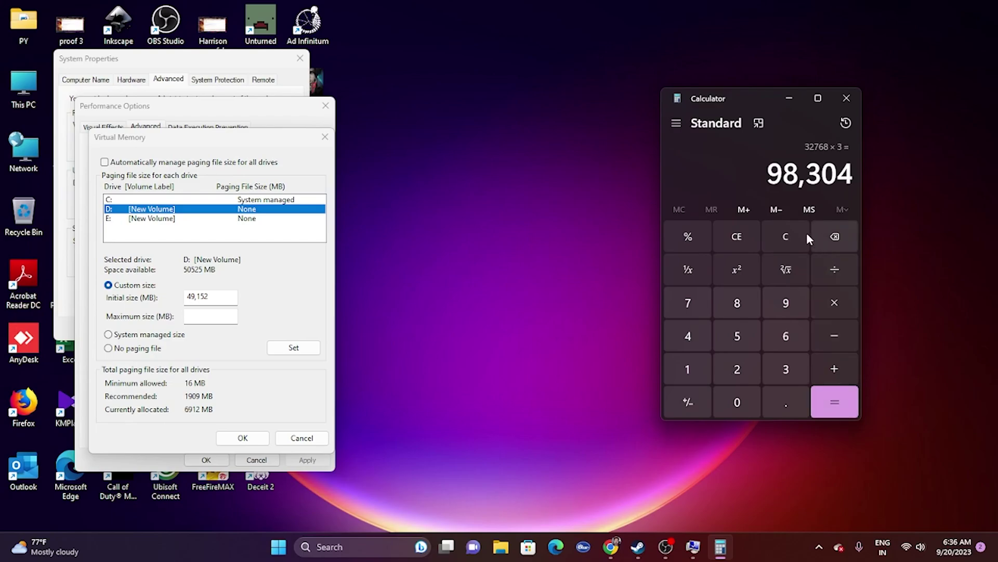
Copy the calculated result into drive D:'s maximum paging file size as 98,304 MB.
drag(775, 176, 847, 179)
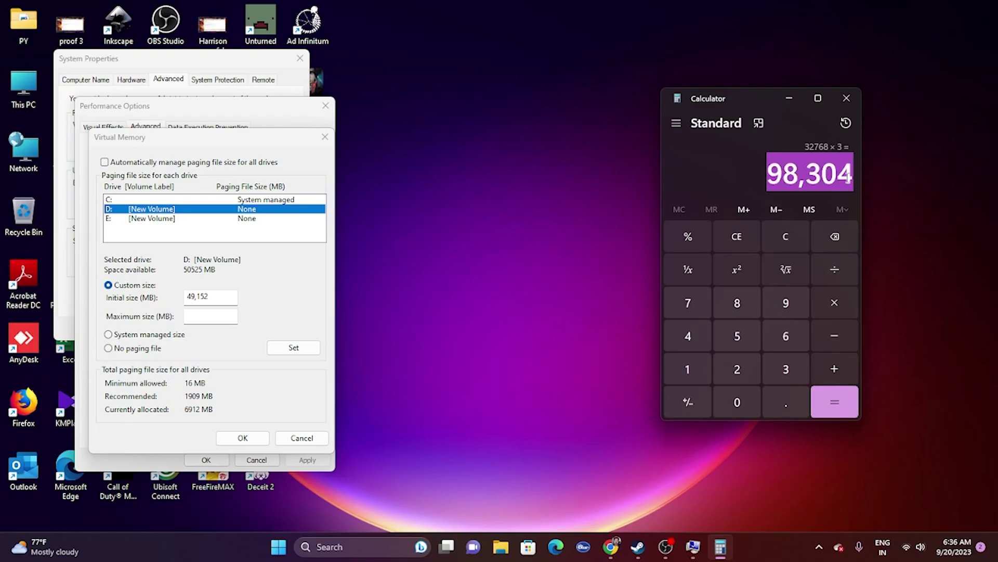
right_click(853, 177)
click(879, 191)
right_click(235, 316)
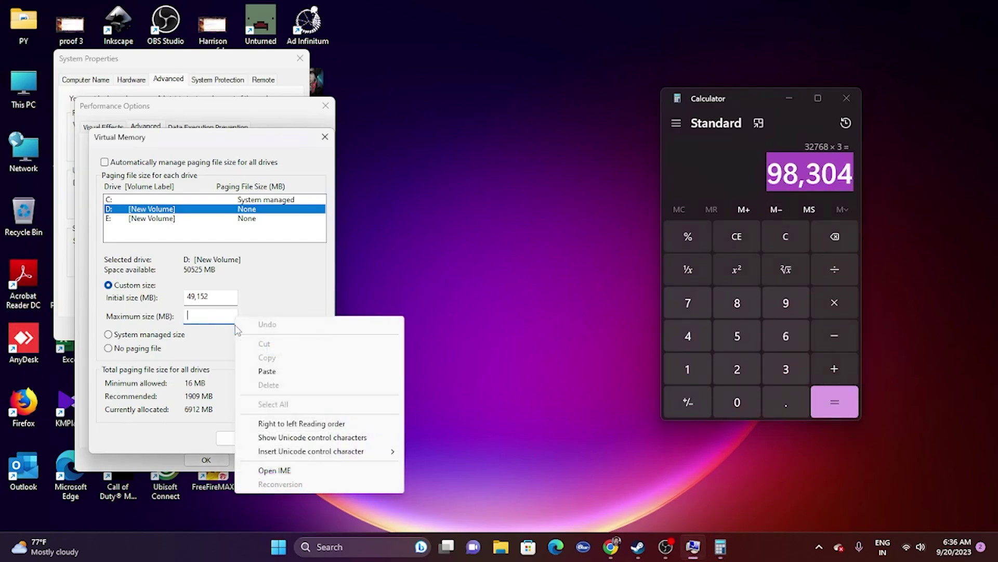
click(266, 371)
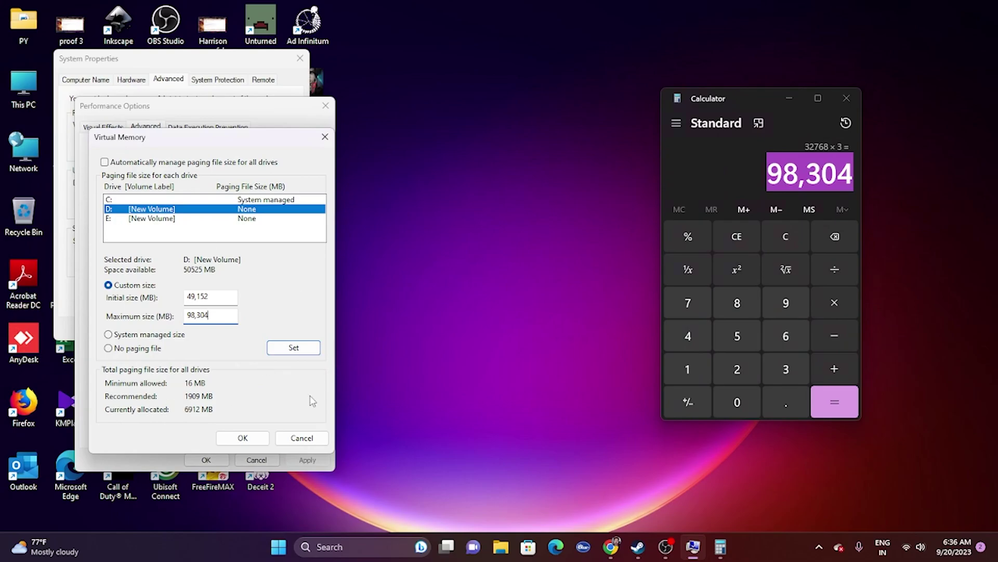
Confirm the Virtual Memory, Performance Options and System Properties dialogs, and close Calculator.
click(242, 437)
click(205, 459)
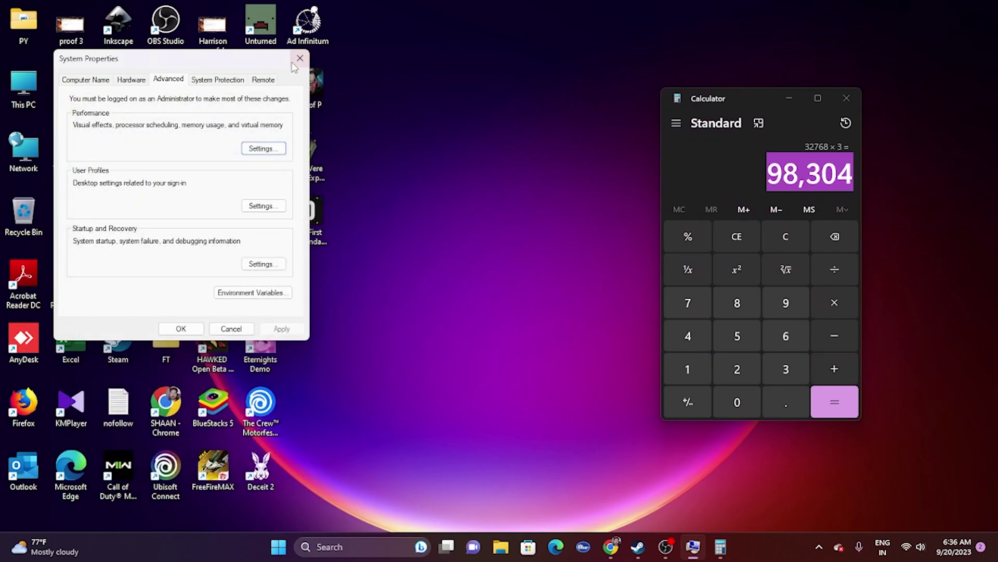
click(178, 328)
click(846, 98)
Switch to Chrome and review the Manual Driver Search form on the NVIDIA GeForce drivers page.
click(666, 546)
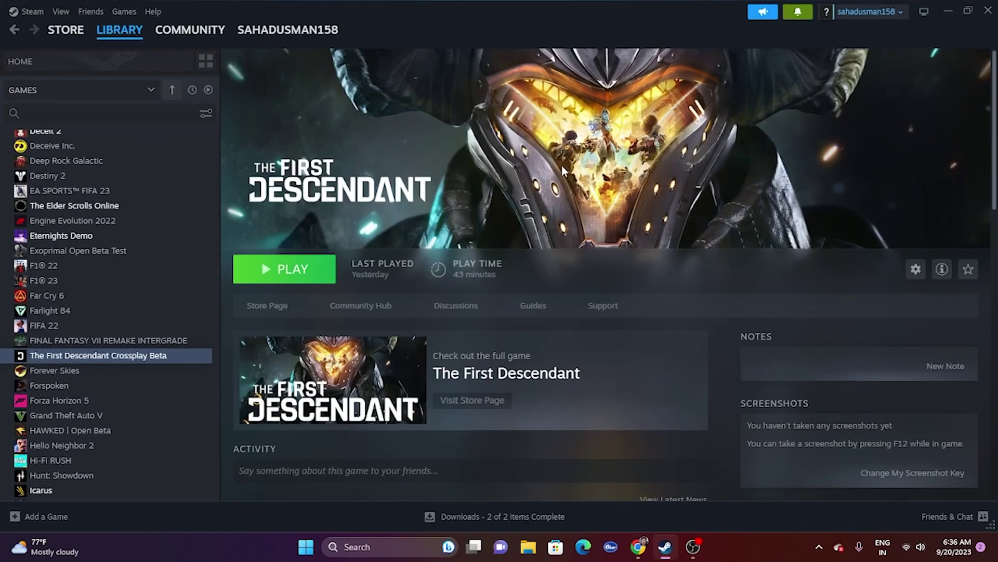
click(947, 10)
click(639, 547)
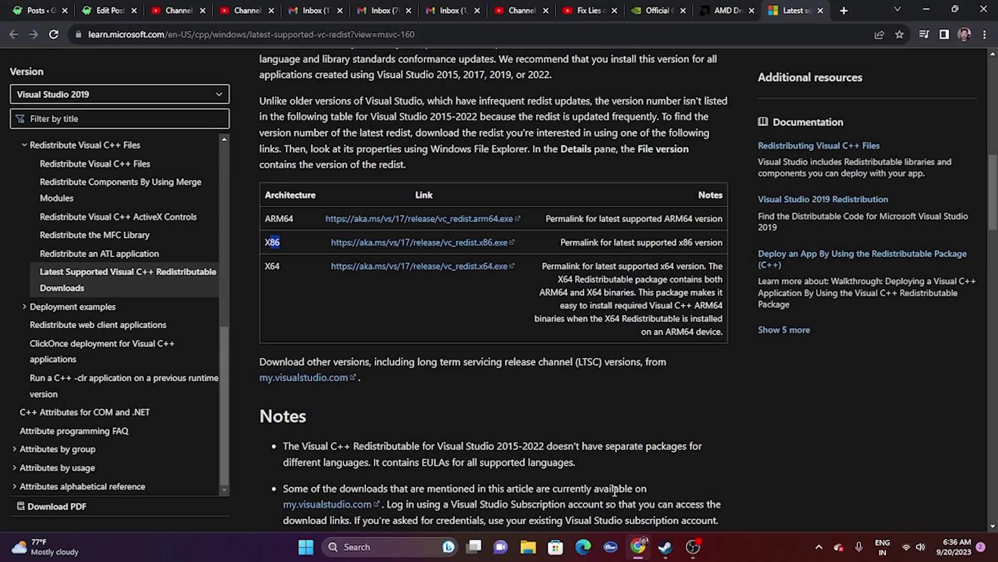
click(656, 10)
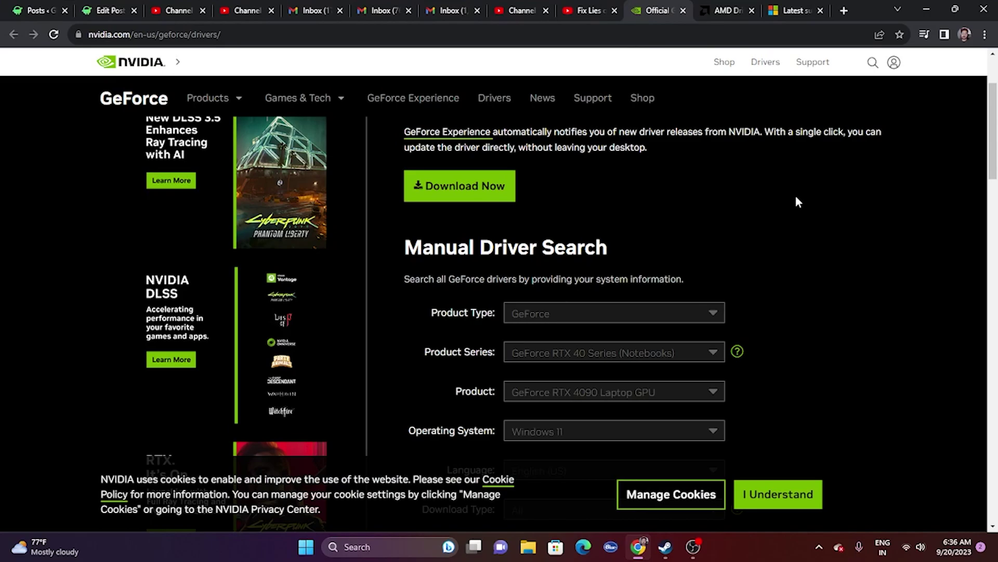
scroll(798, 201, up, 2)
scroll(965, 238, down, 7)
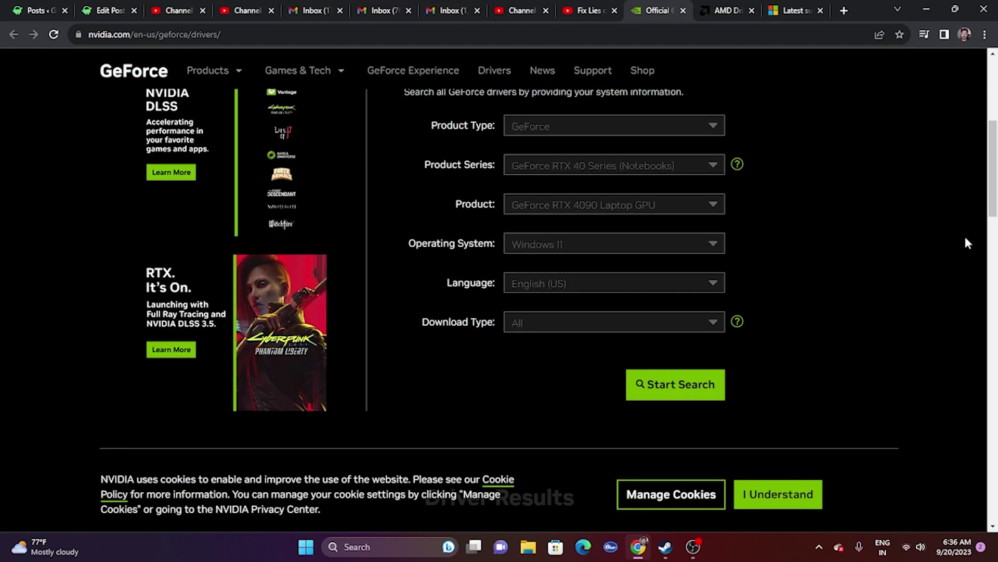
scroll(965, 238, up, 3)
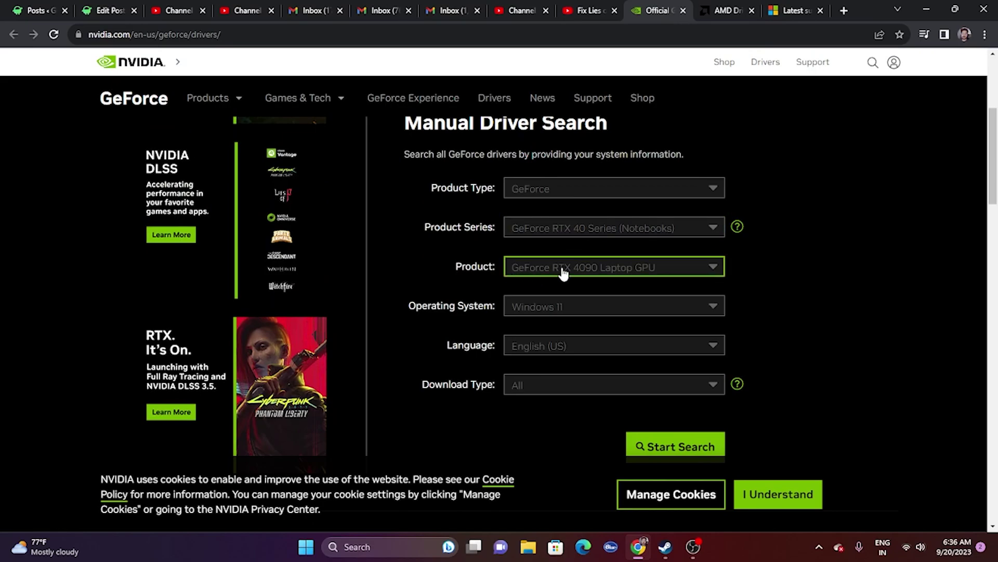
Examine the version number and release date of the newest GeForce Game Ready Driver in the driver results.
scroll(857, 216, down, 4)
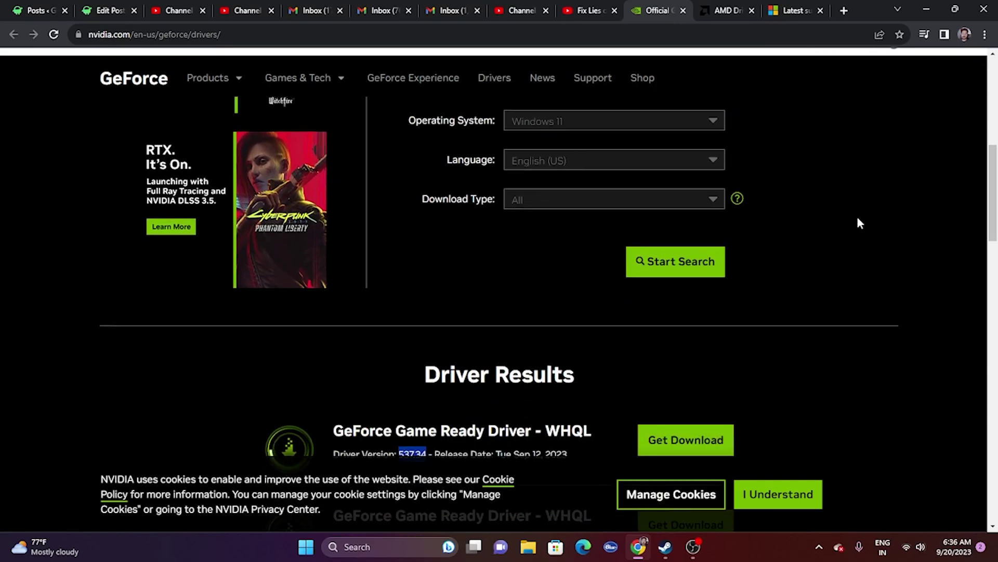
scroll(866, 230, down, 4)
click(397, 205)
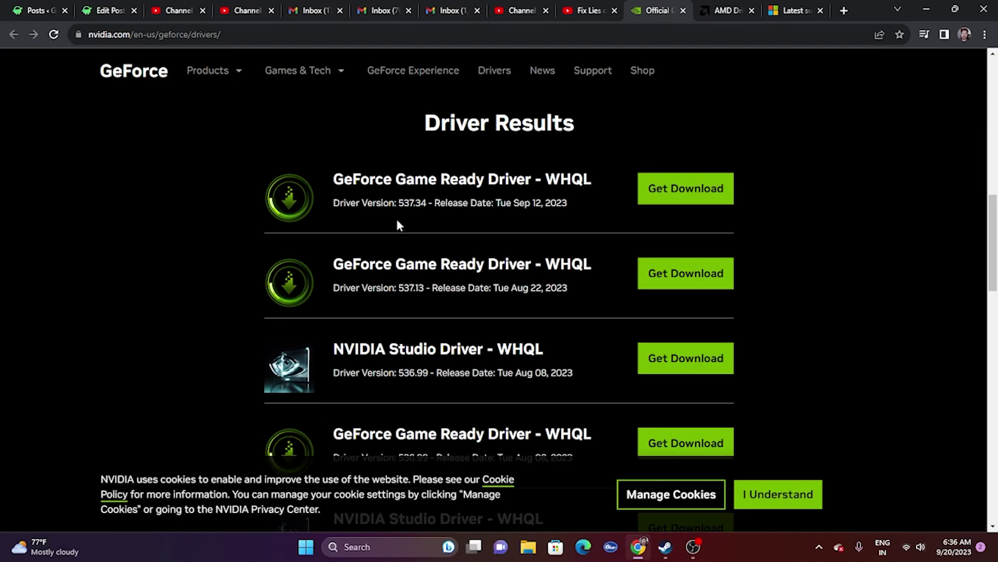
drag(399, 203, 426, 202)
click(524, 209)
drag(514, 207, 569, 204)
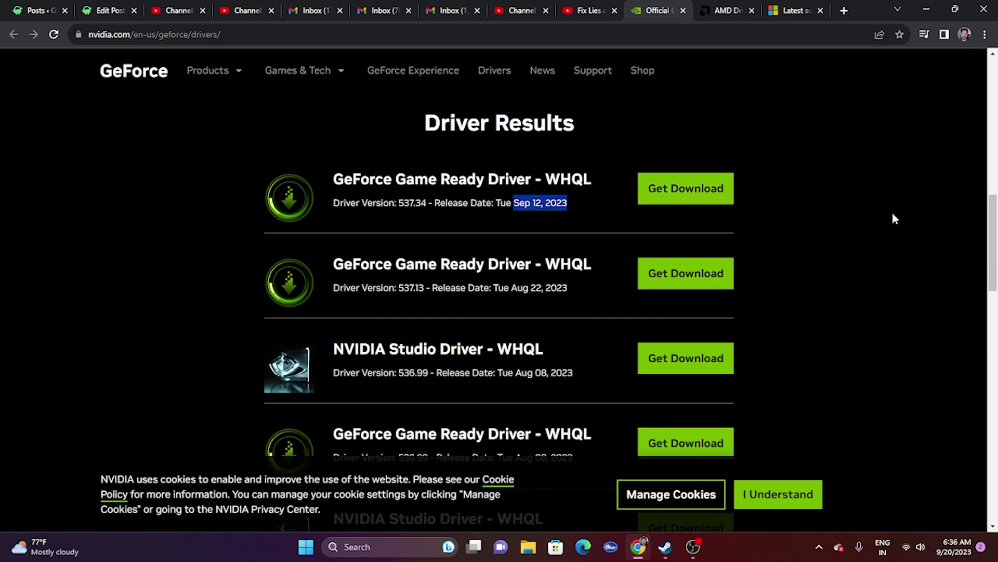
On the AMD support page, submit the selected AMD Radeon RX 7600S to open its drivers and software page.
click(725, 11)
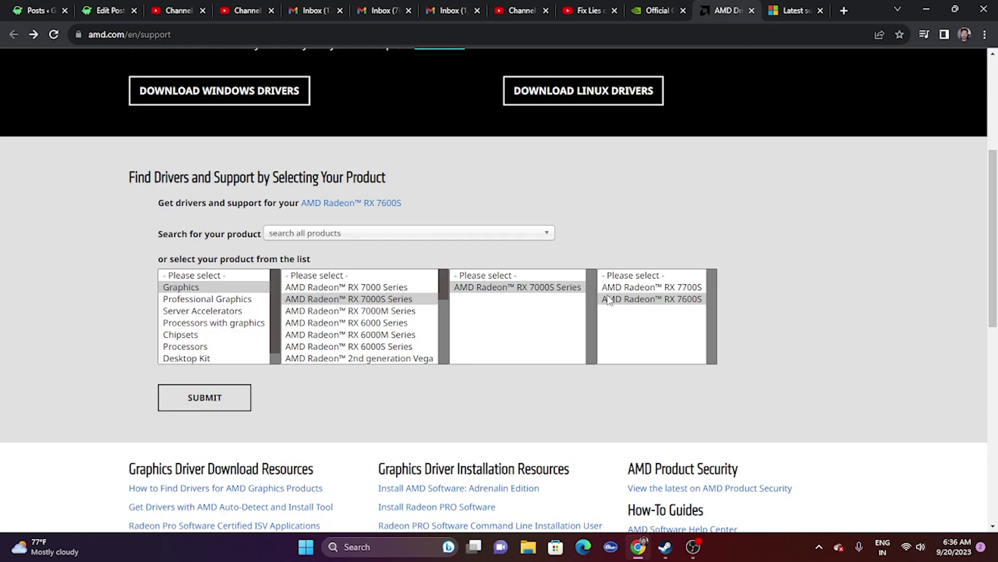
click(233, 399)
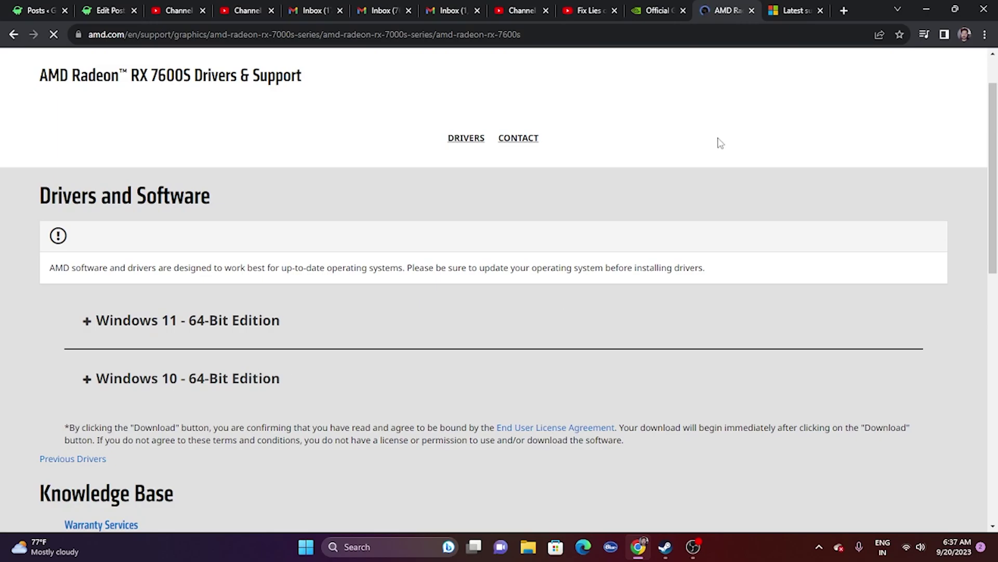
Review the Microsoft Visual C++ Redistributable page's title and its ARM64, X86 and X64 download links, and minimize the browser.
click(770, 9)
scroll(522, 171, up, 10)
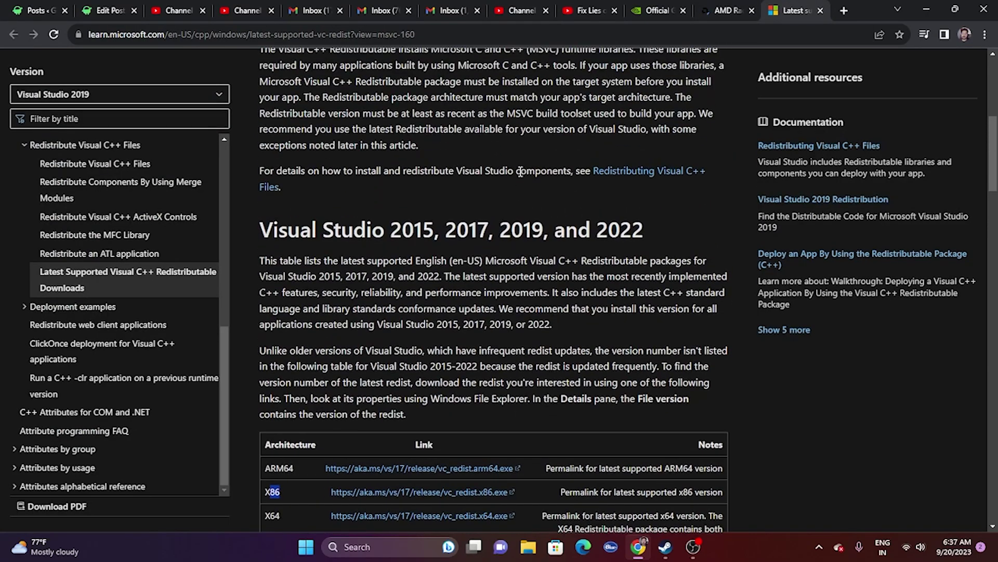
drag(595, 251, 291, 208)
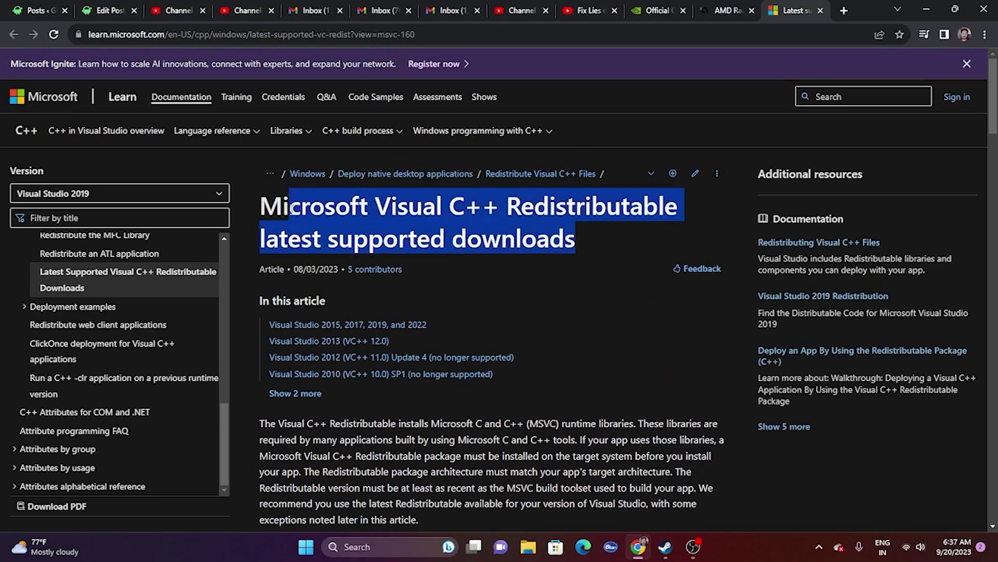
click(571, 210)
scroll(572, 218, down, 5)
scroll(571, 217, down, 5)
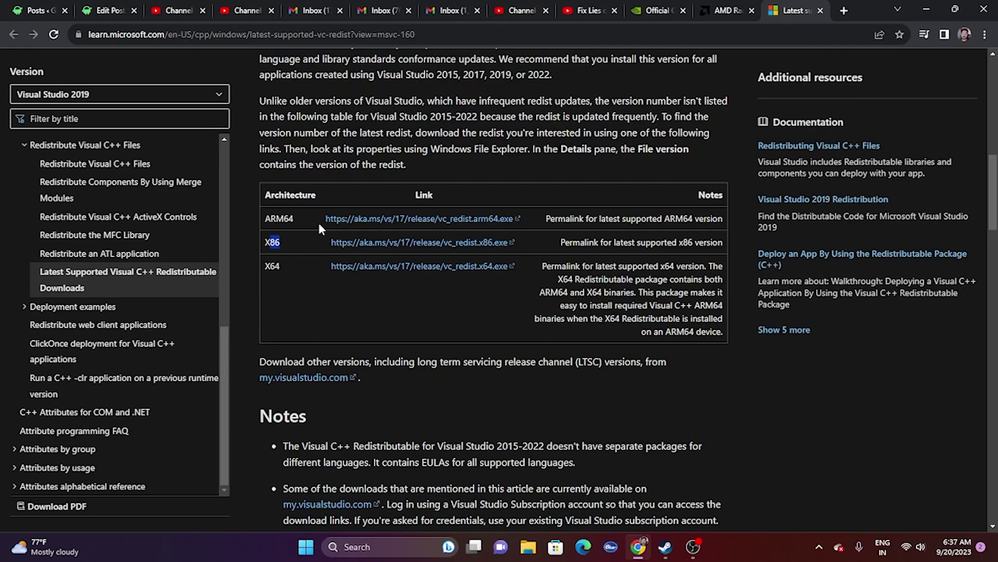
click(926, 9)
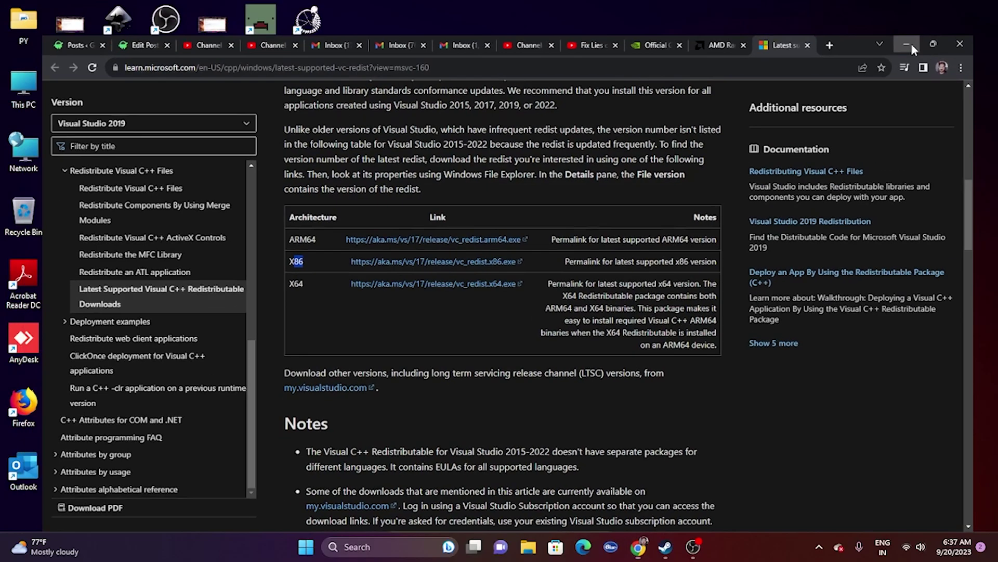
Open the Windows Update page in Settings to check the update status, and close Settings.
click(396, 548)
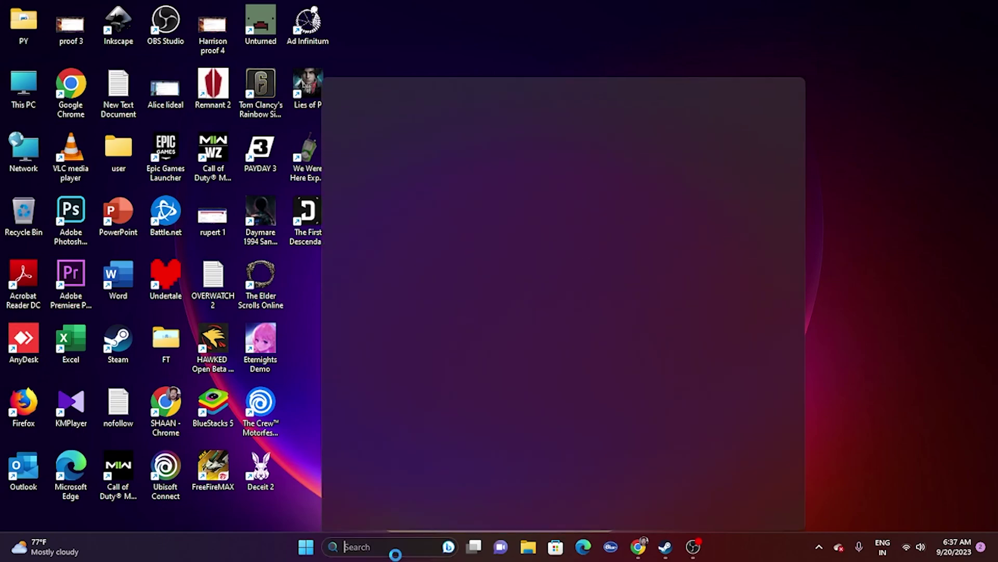
click(395, 302)
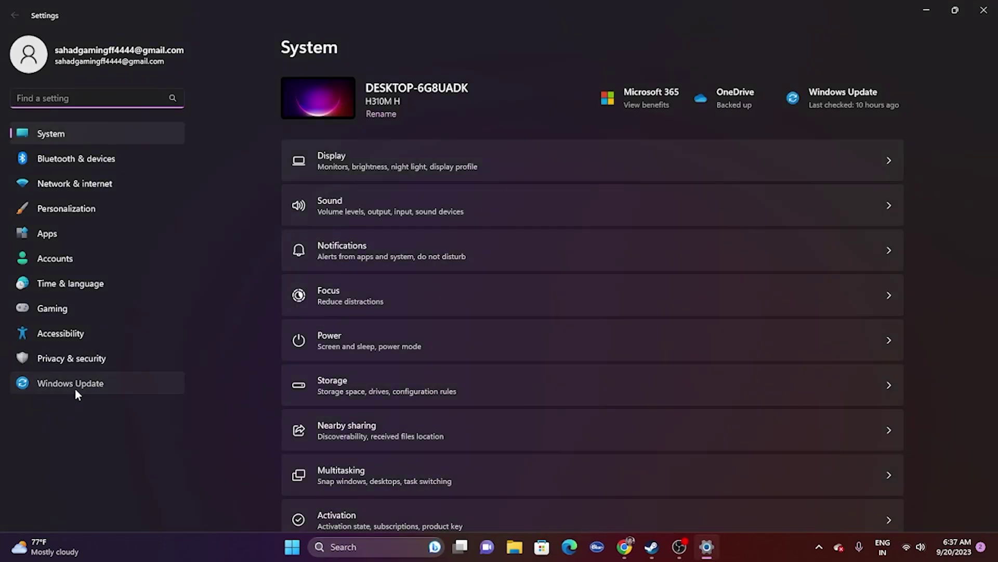
click(75, 388)
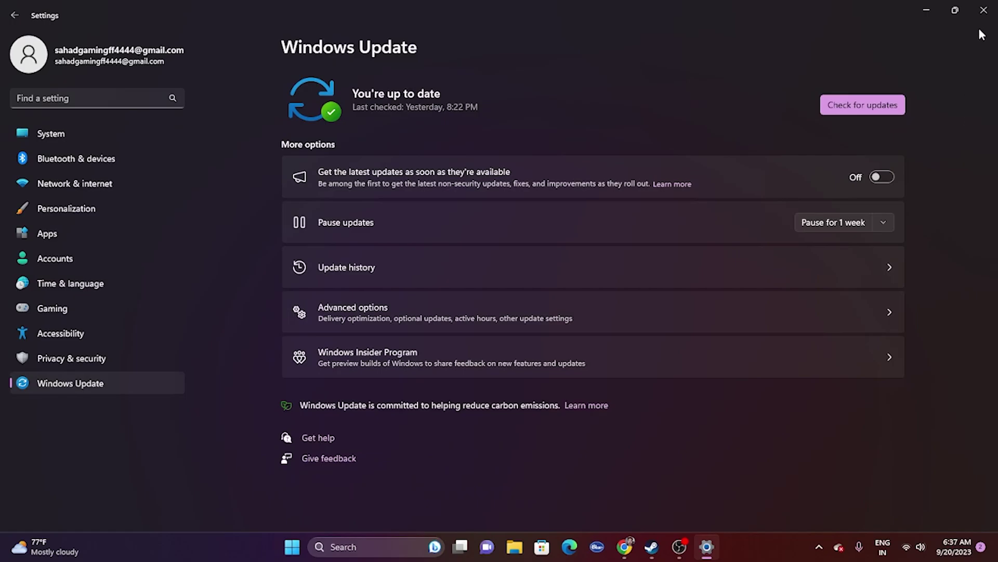
click(984, 9)
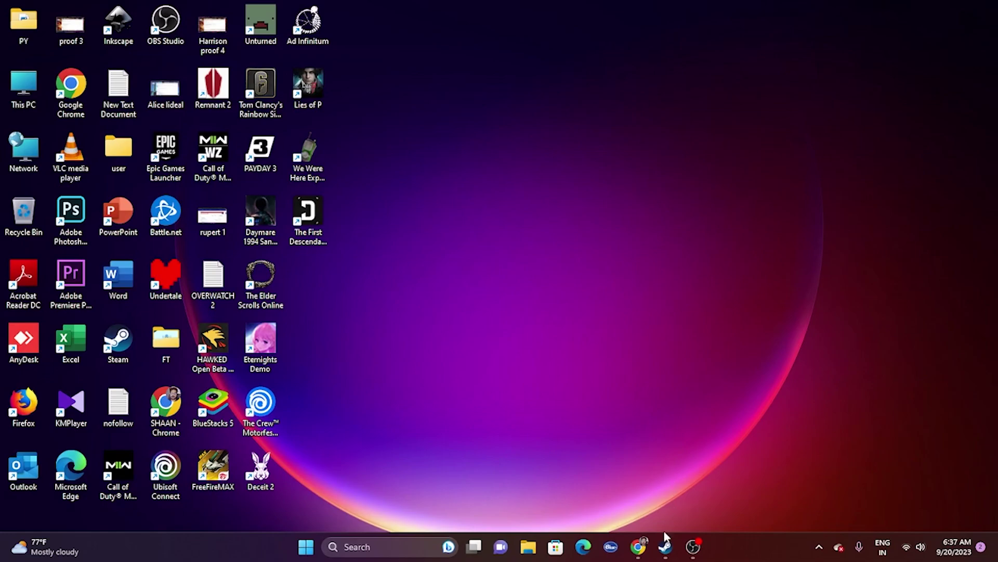
Switch to Steam and look at the Uninstall option for The First Descendant Crossplay Beta without choosing it.
click(665, 546)
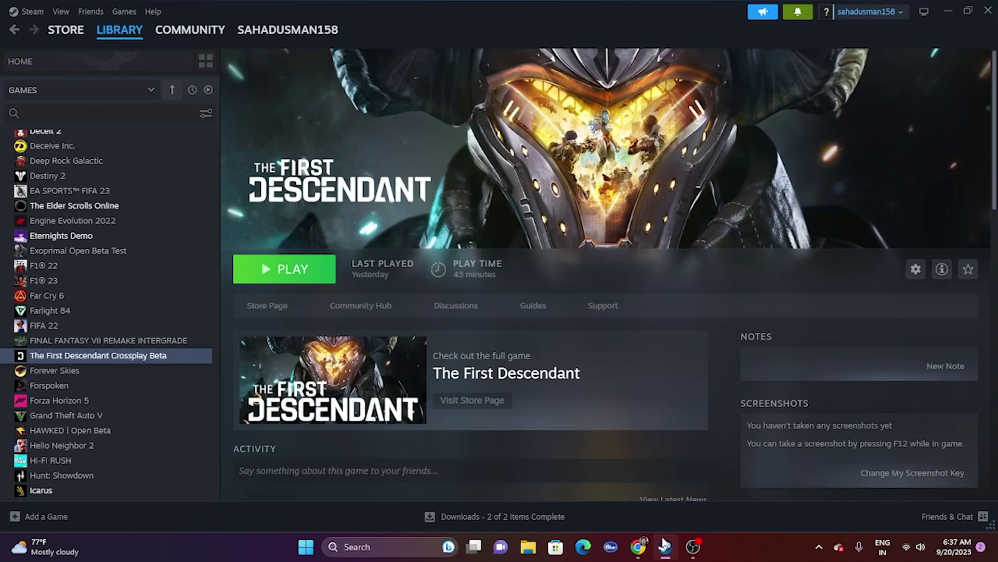
right_click(156, 355)
mouse_move(198, 432)
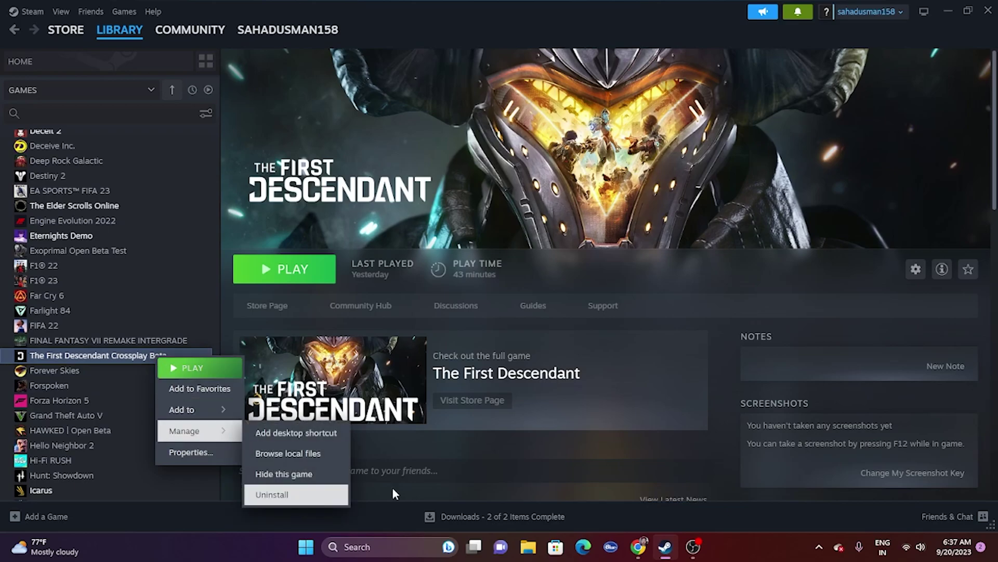
key(Escape)
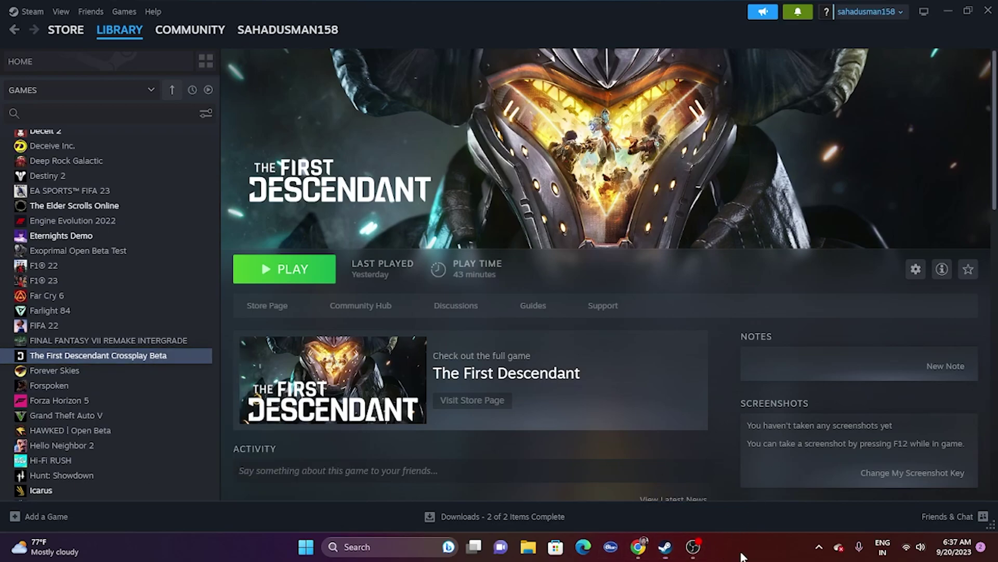
Open File Explorer to look through its locations, and close it.
key(super+e)
click(73, 337)
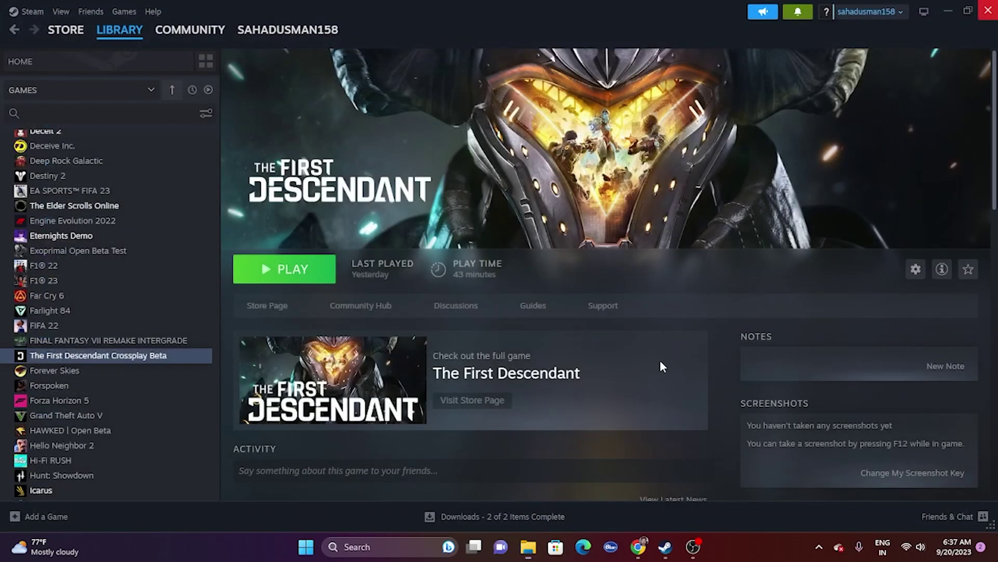
click(982, 9)
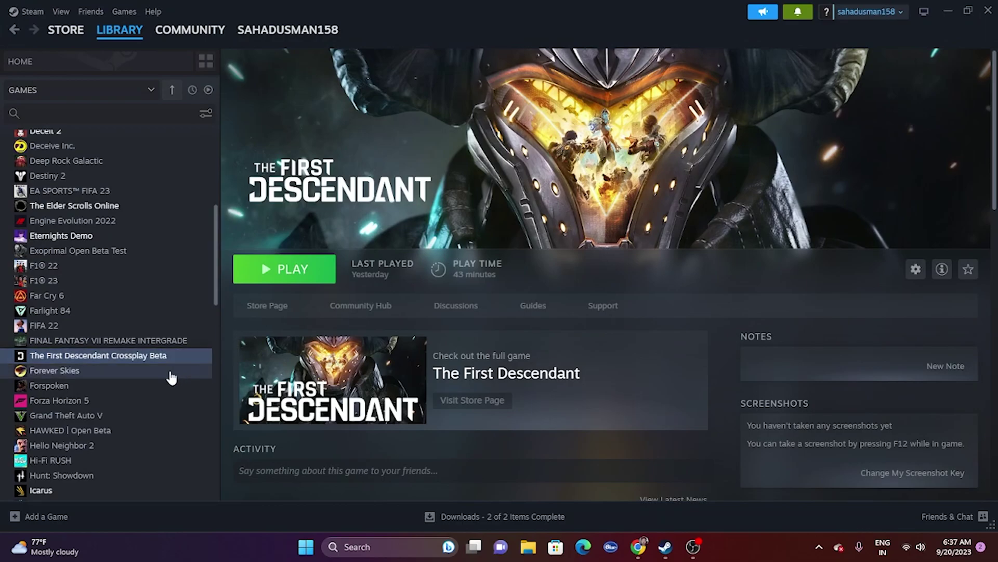
Review the Installed Files properties of The First Descendant Crossplay Beta, including the file integrity verification option, and close the dialog.
click(157, 360)
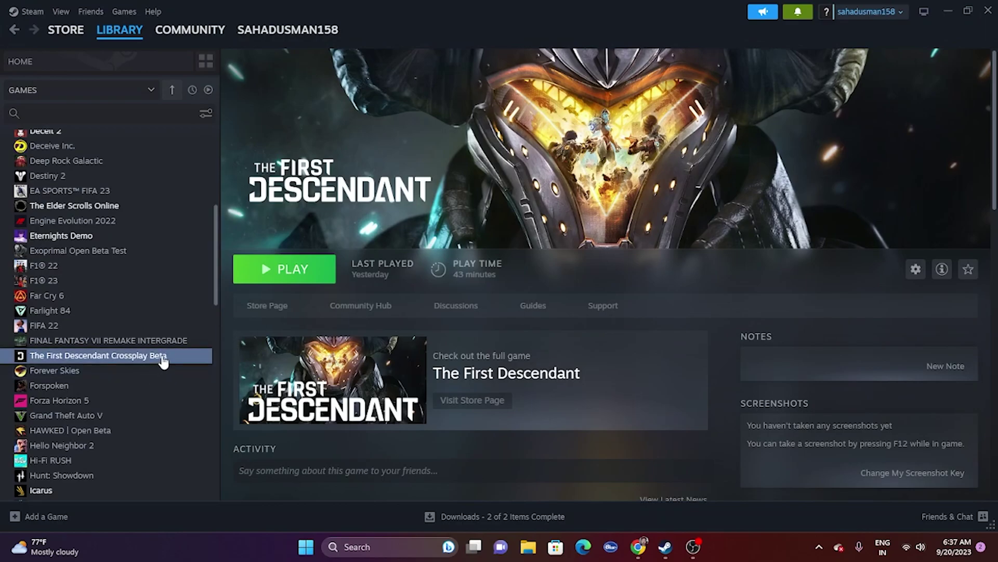
right_click(163, 361)
click(190, 453)
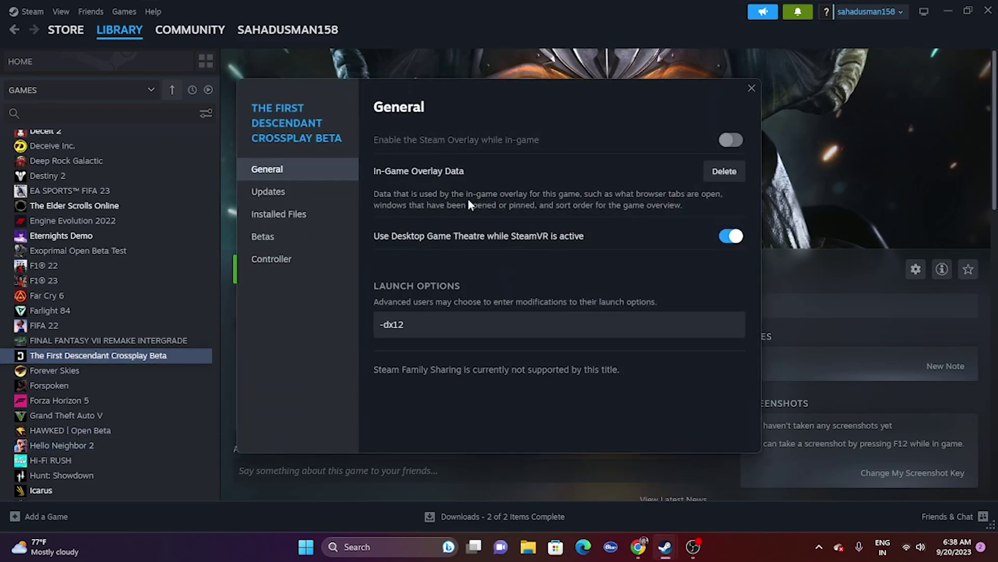
click(306, 215)
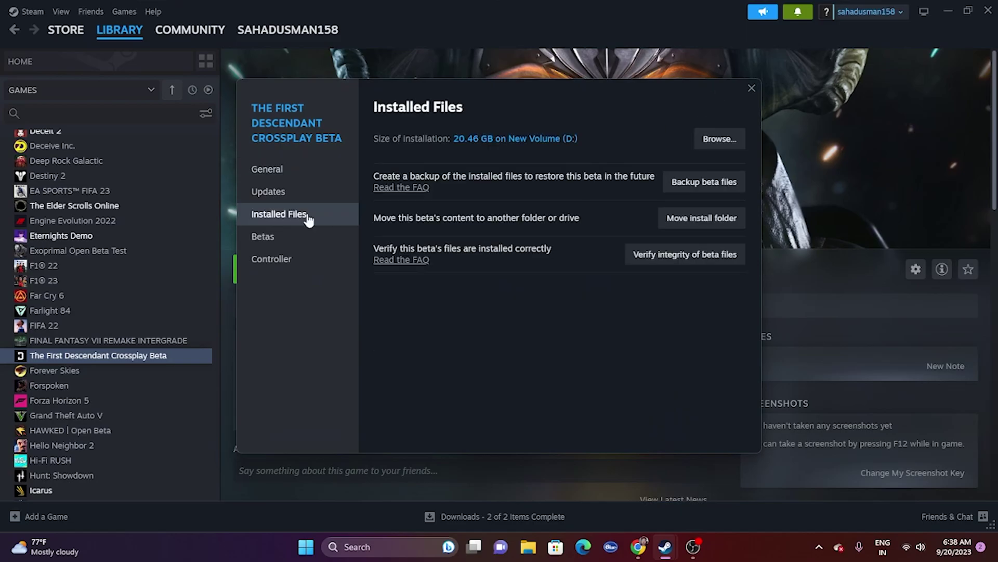
drag(542, 103, 657, 140)
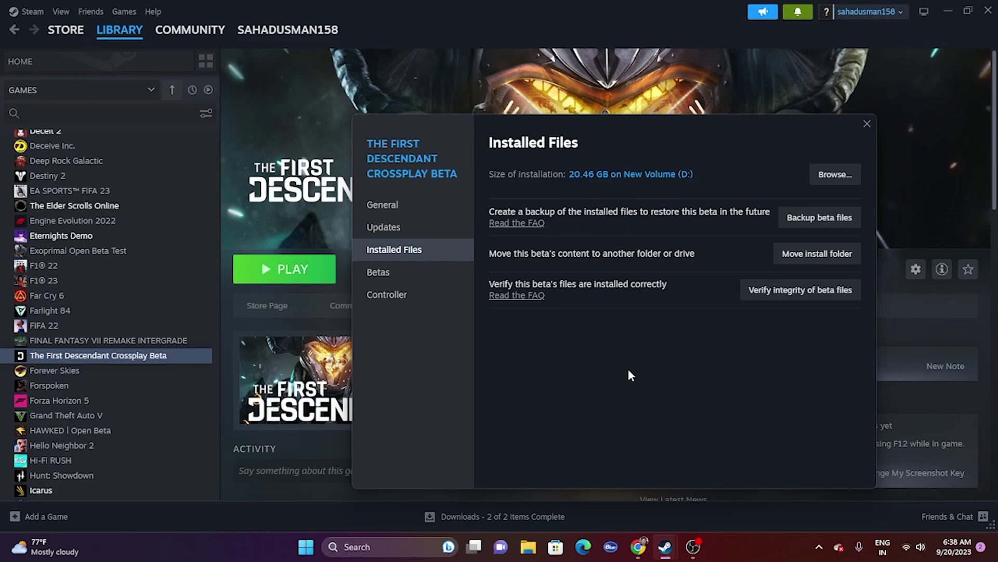
click(866, 124)
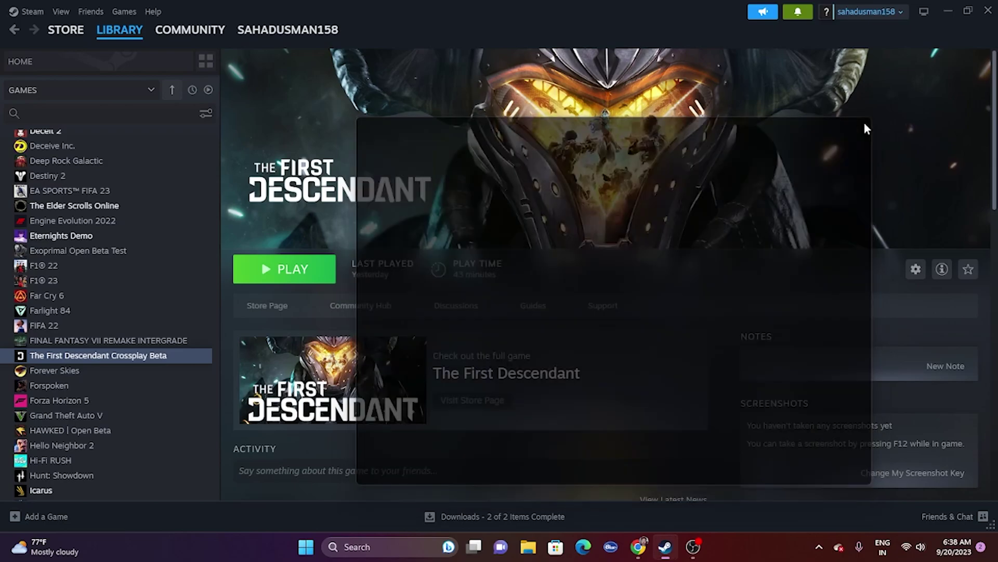